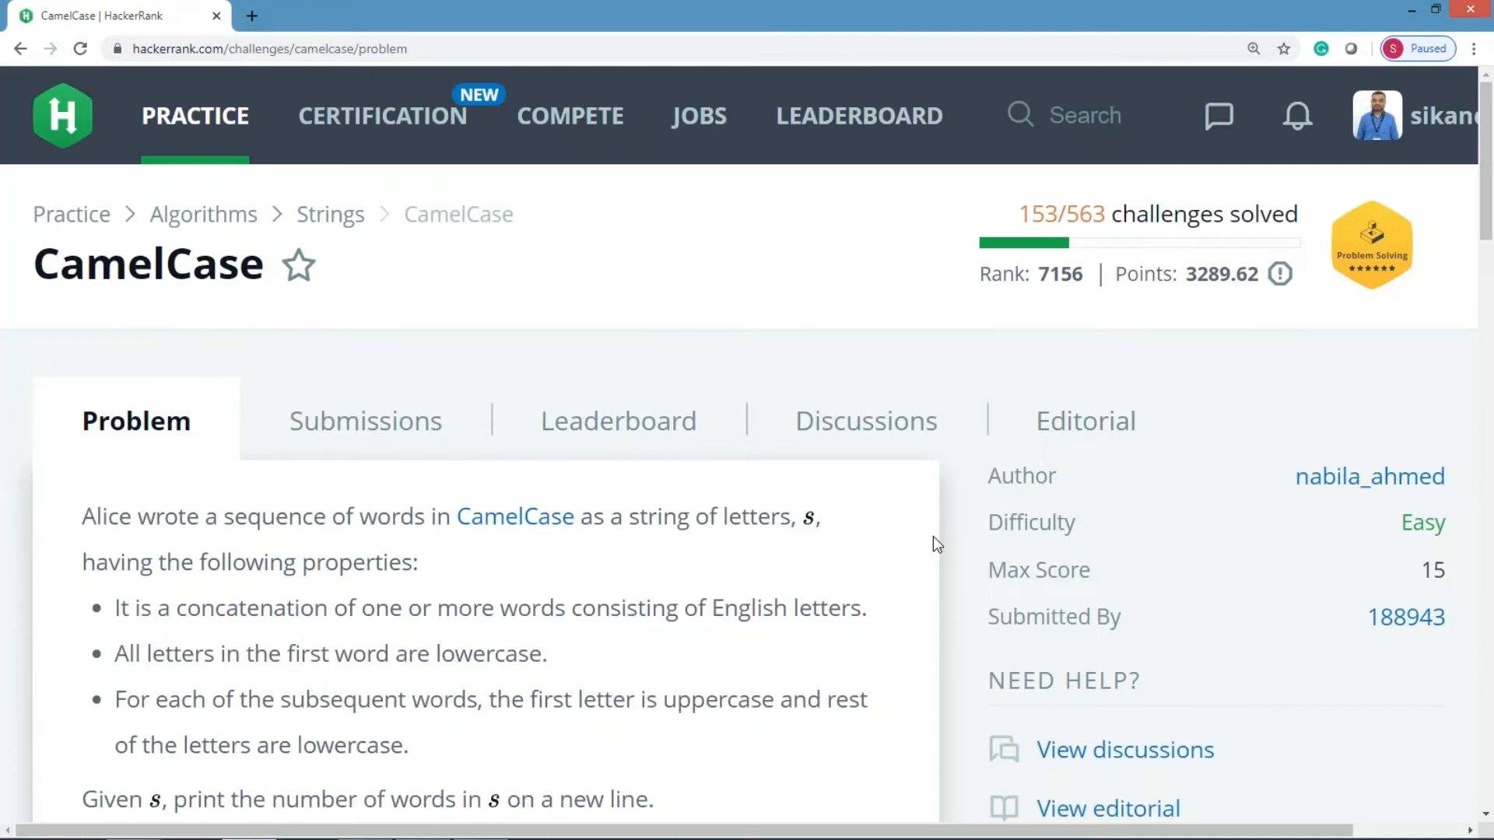
{"action": "scroll", "coordinate": [932, 536], "scroll_direction": "down", "scroll_amount": 3}
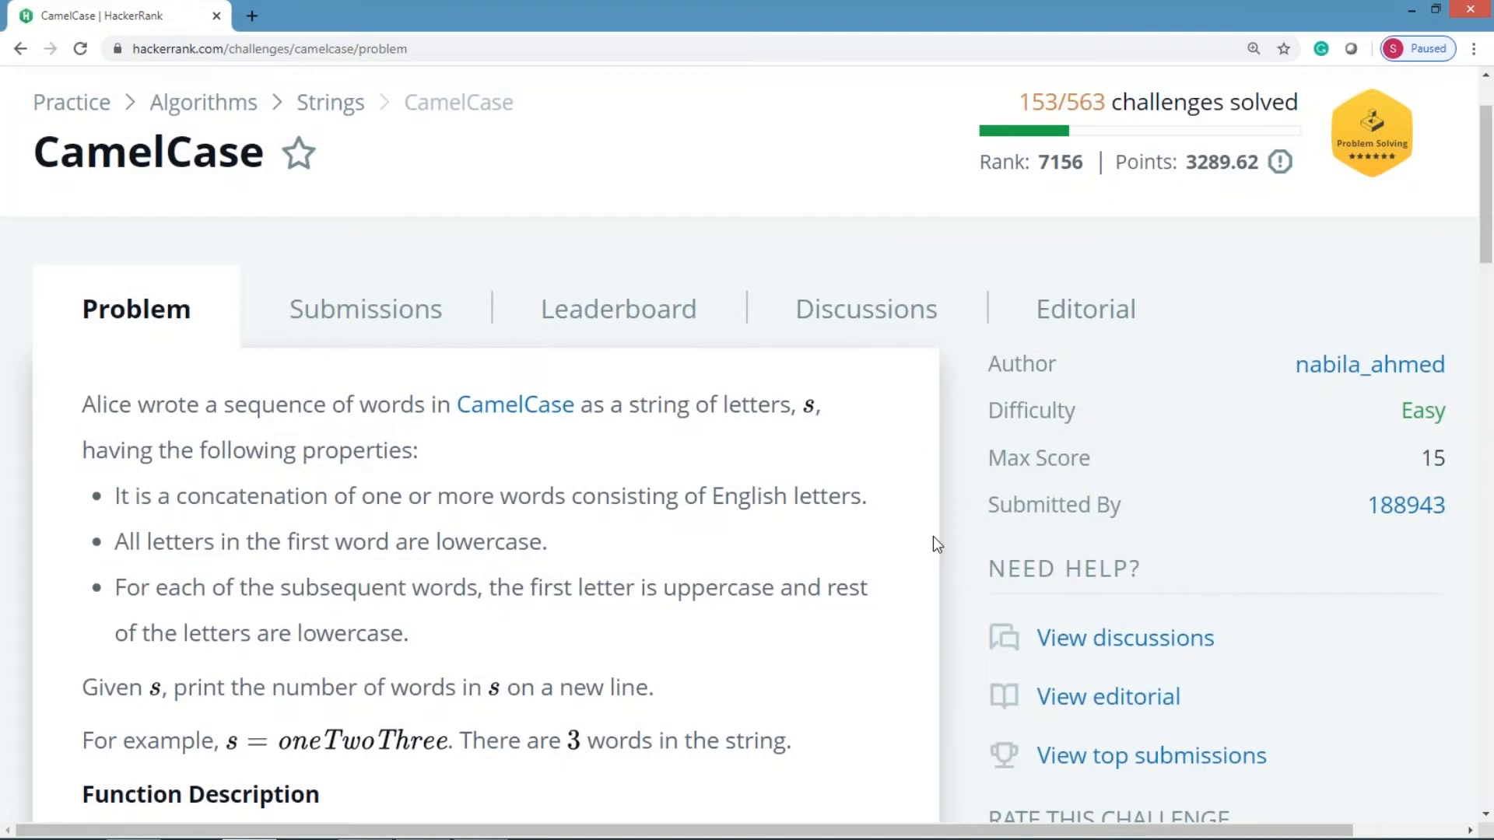
{"action": "scroll", "coordinate": [933, 536], "scroll_direction": "down", "scroll_amount": 2}
{"action": "scroll", "coordinate": [933, 537], "scroll_direction": "down", "scroll_amount": 2}
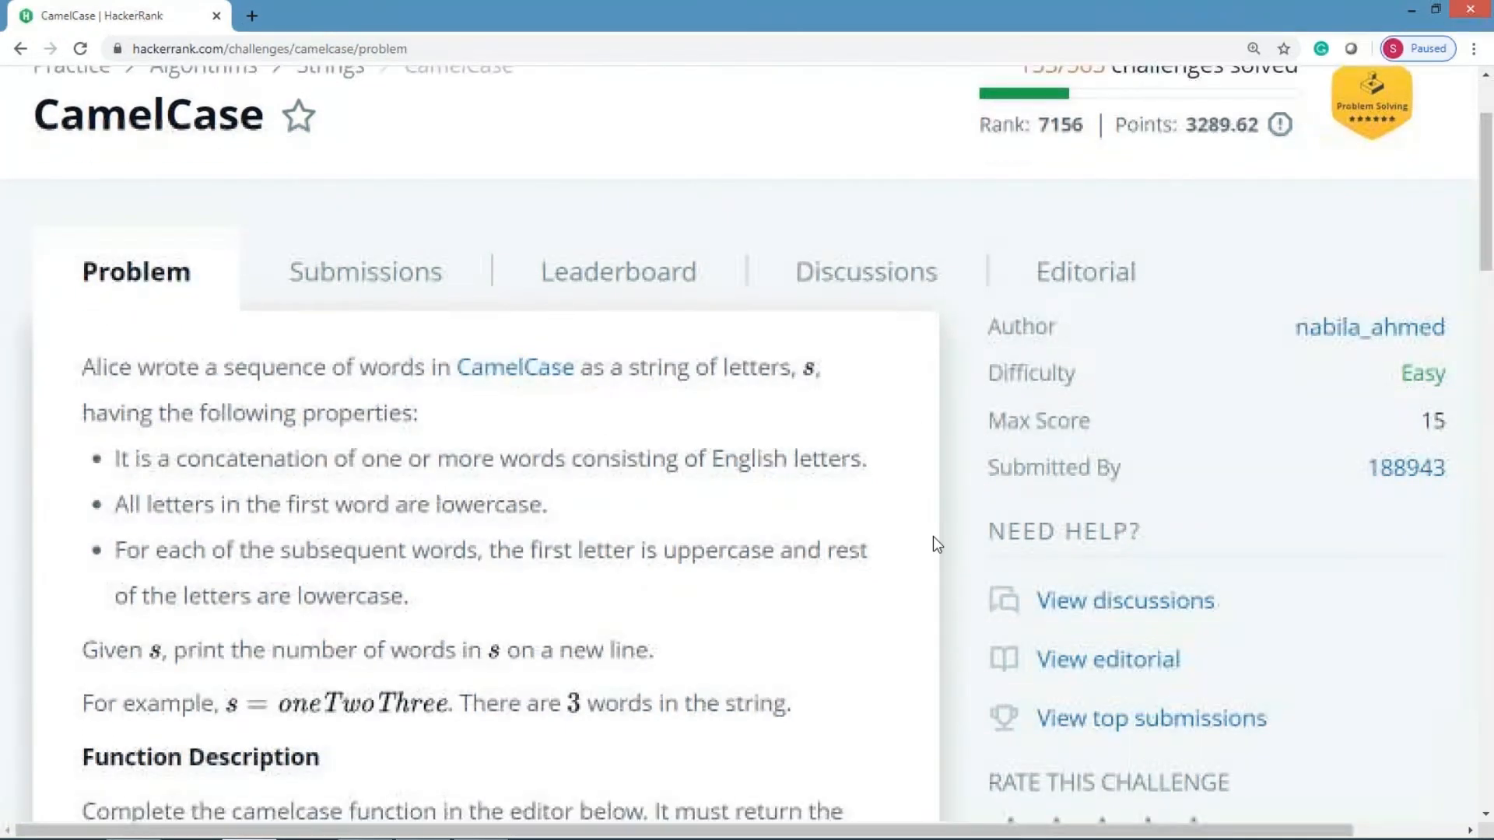
{"action": "scroll", "coordinate": [933, 536], "scroll_direction": "down", "scroll_amount": 2}
{"action": "scroll", "coordinate": [933, 537], "scroll_direction": "down", "scroll_amount": 2}
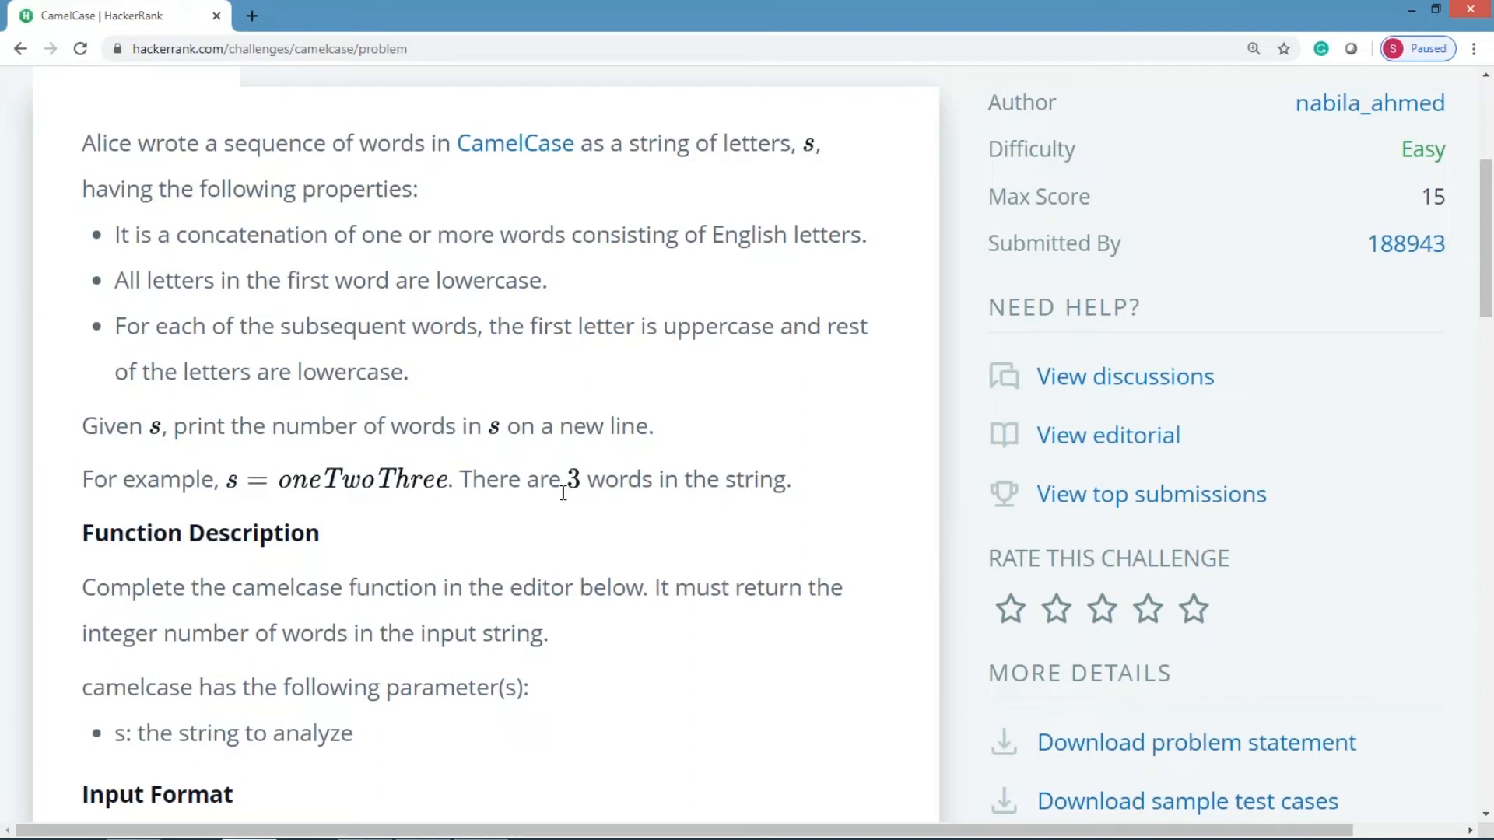
{"action": "scroll", "coordinate": [563, 495], "scroll_direction": "down", "scroll_amount": 1}
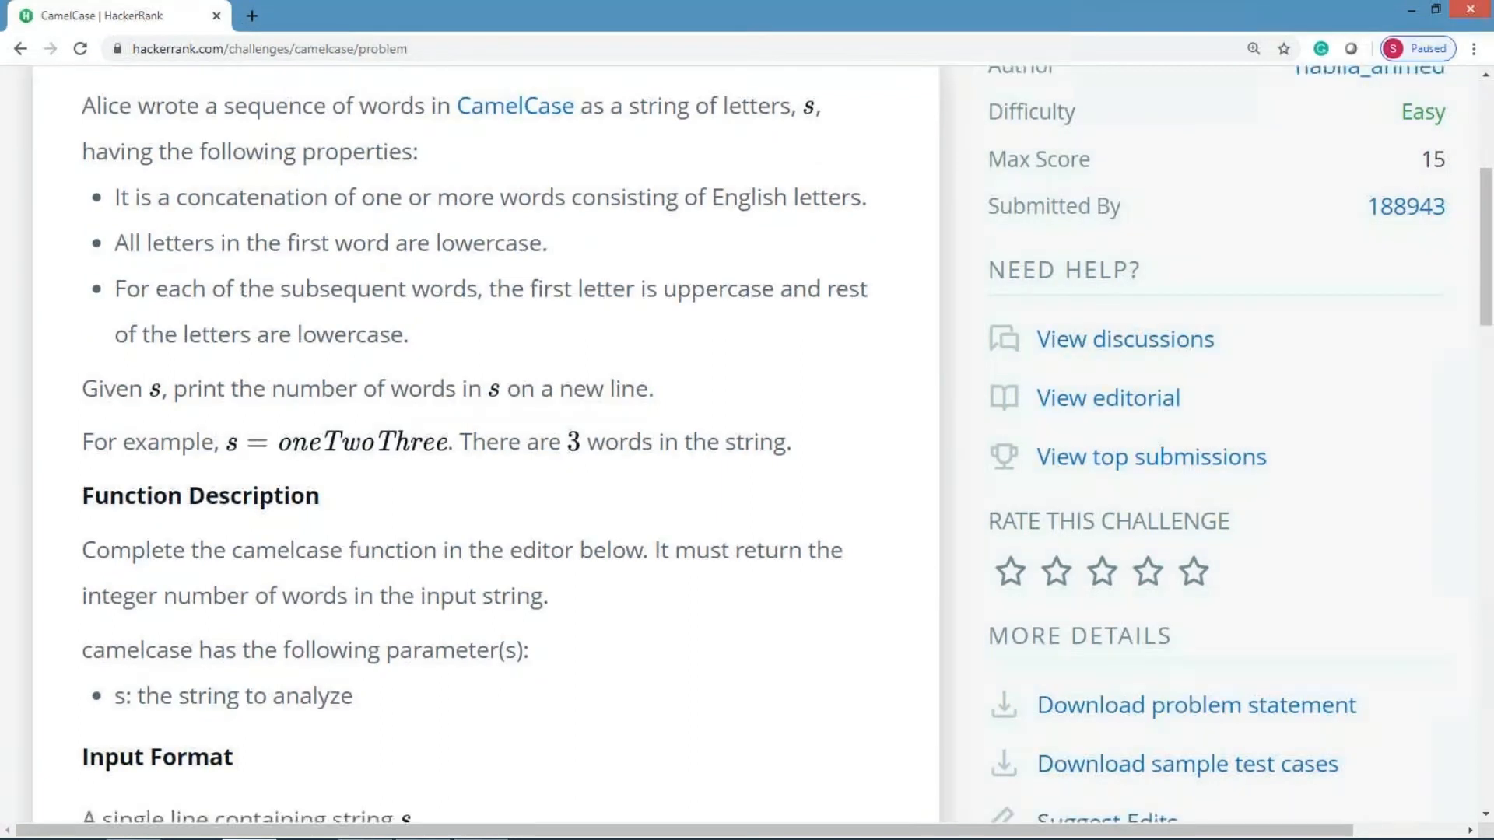
{"action": "scroll", "coordinate": [563, 495], "scroll_direction": "down", "scroll_amount": 1}
{"action": "scroll", "coordinate": [564, 495], "scroll_direction": "down", "scroll_amount": 6}
{"action": "scroll", "coordinate": [562, 495], "scroll_direction": "down", "scroll_amount": 1}
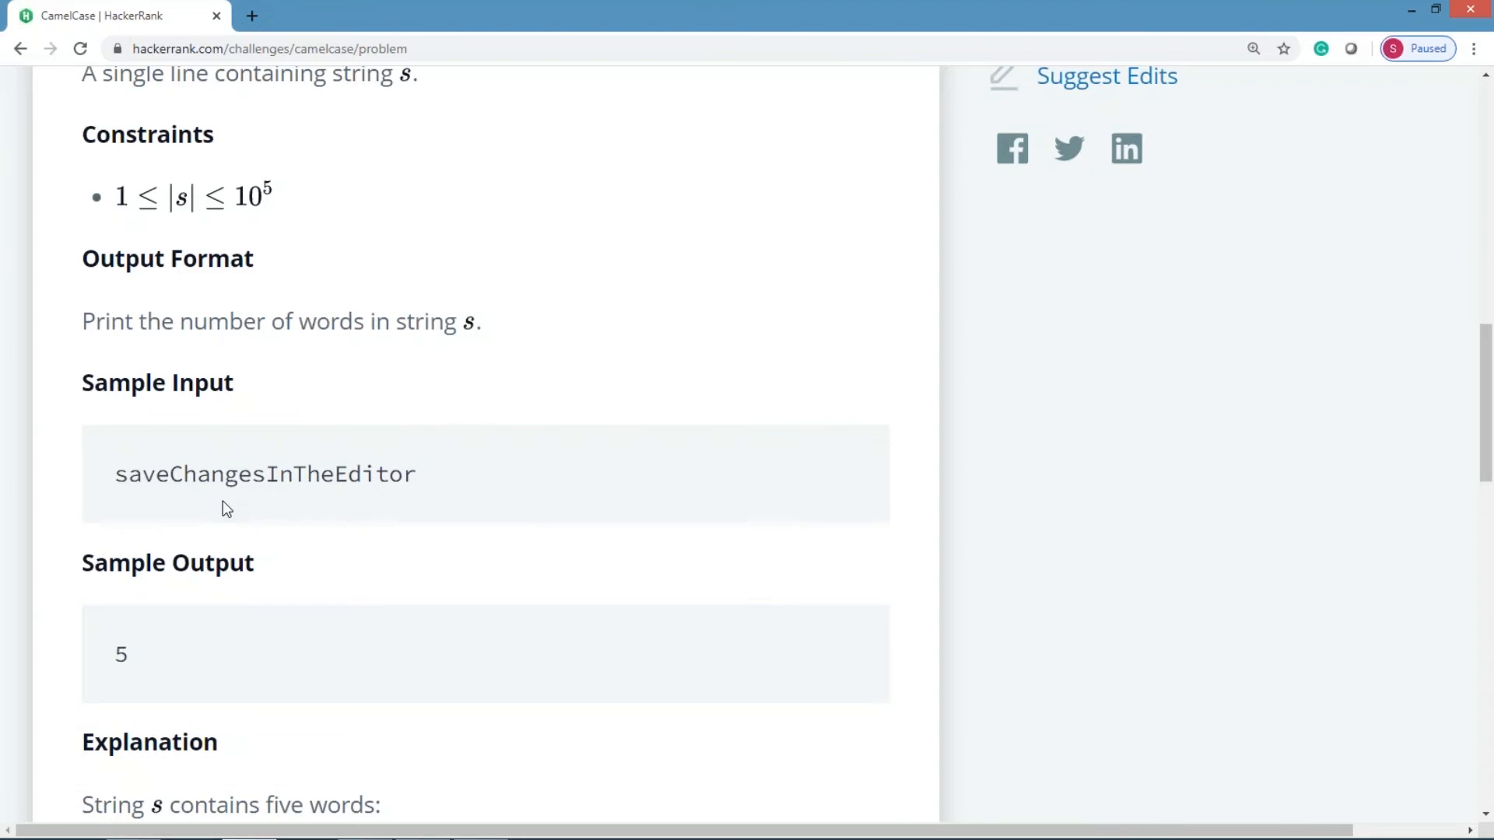
{"action": "scroll", "coordinate": [224, 501], "scroll_direction": "down", "scroll_amount": 1}
{"action": "scroll", "coordinate": [223, 501], "scroll_direction": "down", "scroll_amount": 5}
{"action": "scroll", "coordinate": [223, 501], "scroll_direction": "down", "scroll_amount": 1}
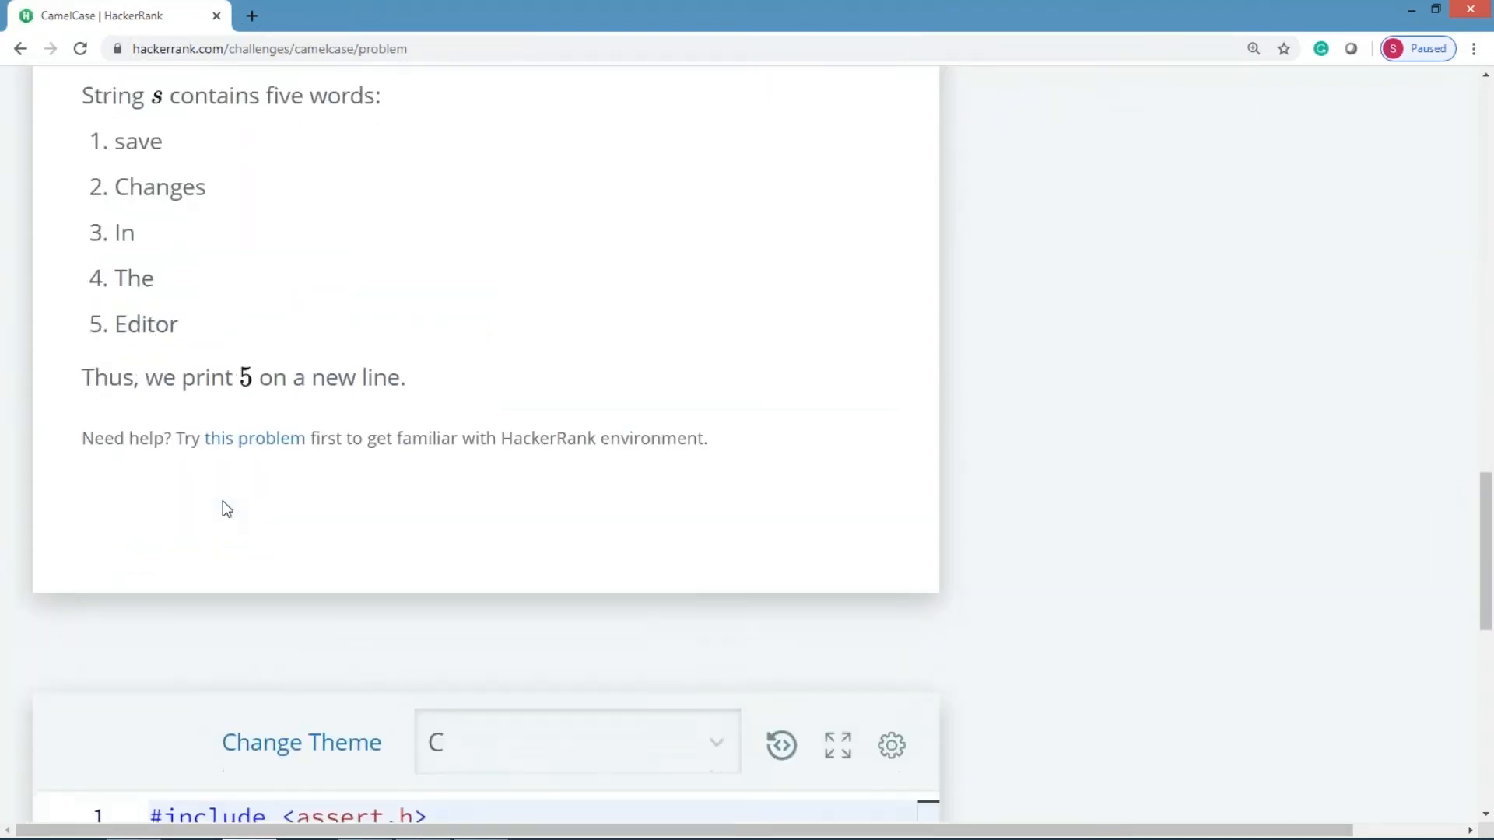
{"action": "scroll", "coordinate": [223, 501], "scroll_direction": "down", "scroll_amount": 1}
{"action": "scroll", "coordinate": [222, 501], "scroll_direction": "down", "scroll_amount": 1}
{"action": "scroll", "coordinate": [224, 501], "scroll_direction": "down", "scroll_amount": 5}
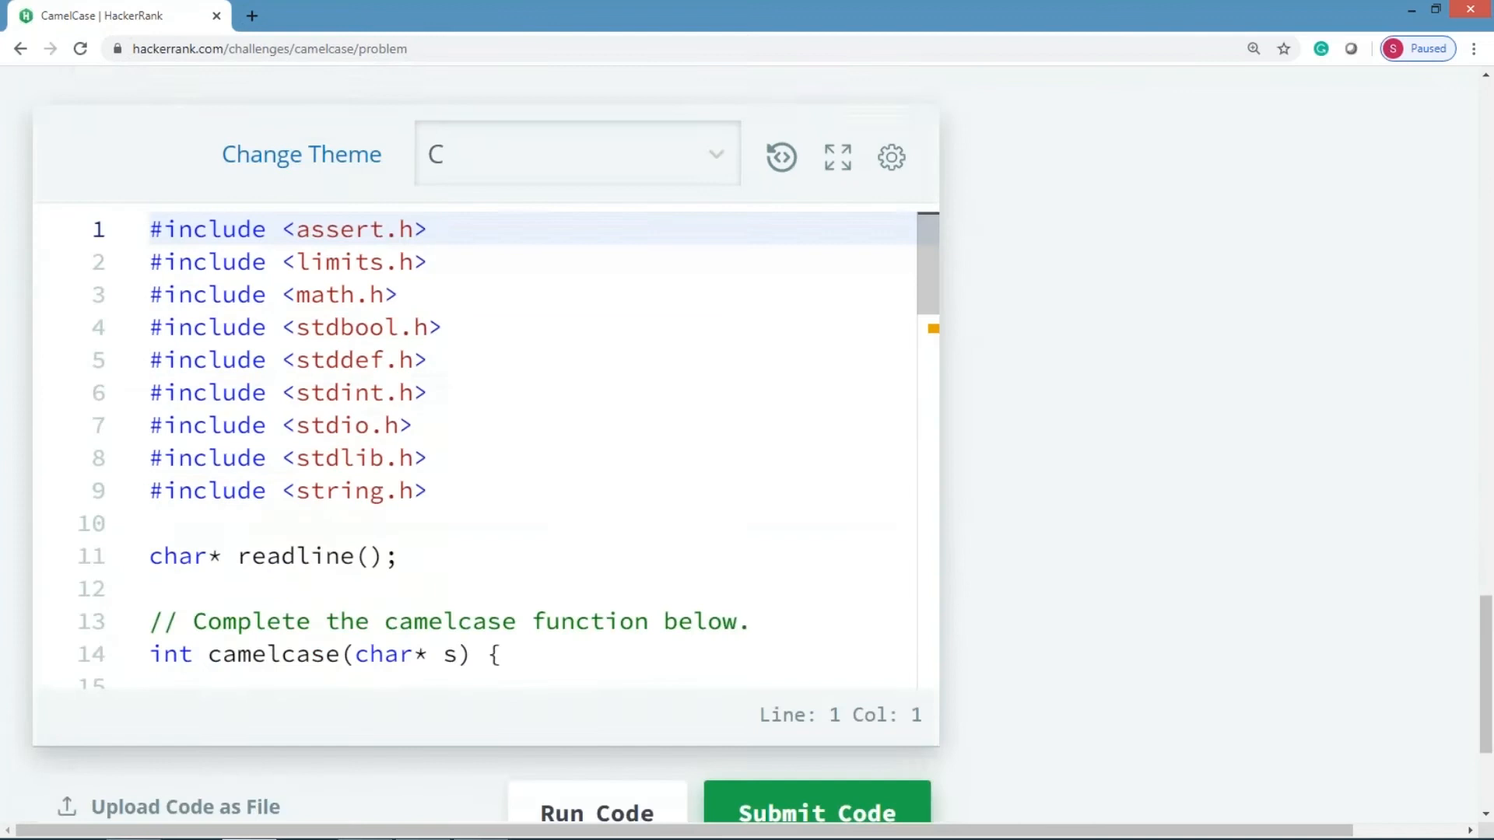
{"action": "scroll", "coordinate": [223, 501], "scroll_direction": "down", "scroll_amount": 1}
Select all of the C starter code in the editor so it can be cleared
{"action": "left_click", "coordinate": [346, 515]}
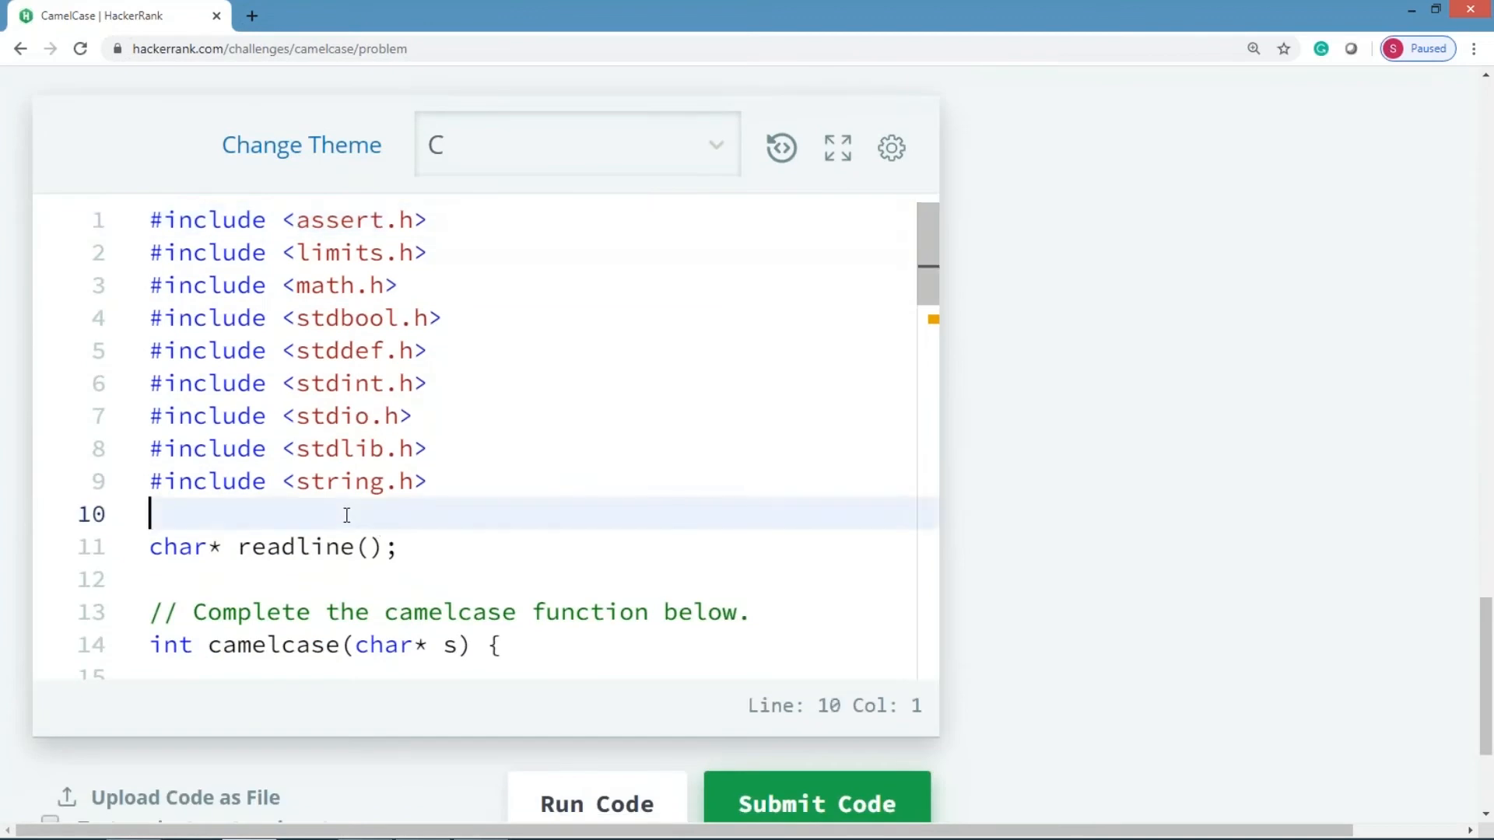
{"action": "key", "text": "Down"}
{"action": "key", "text": "Down"}
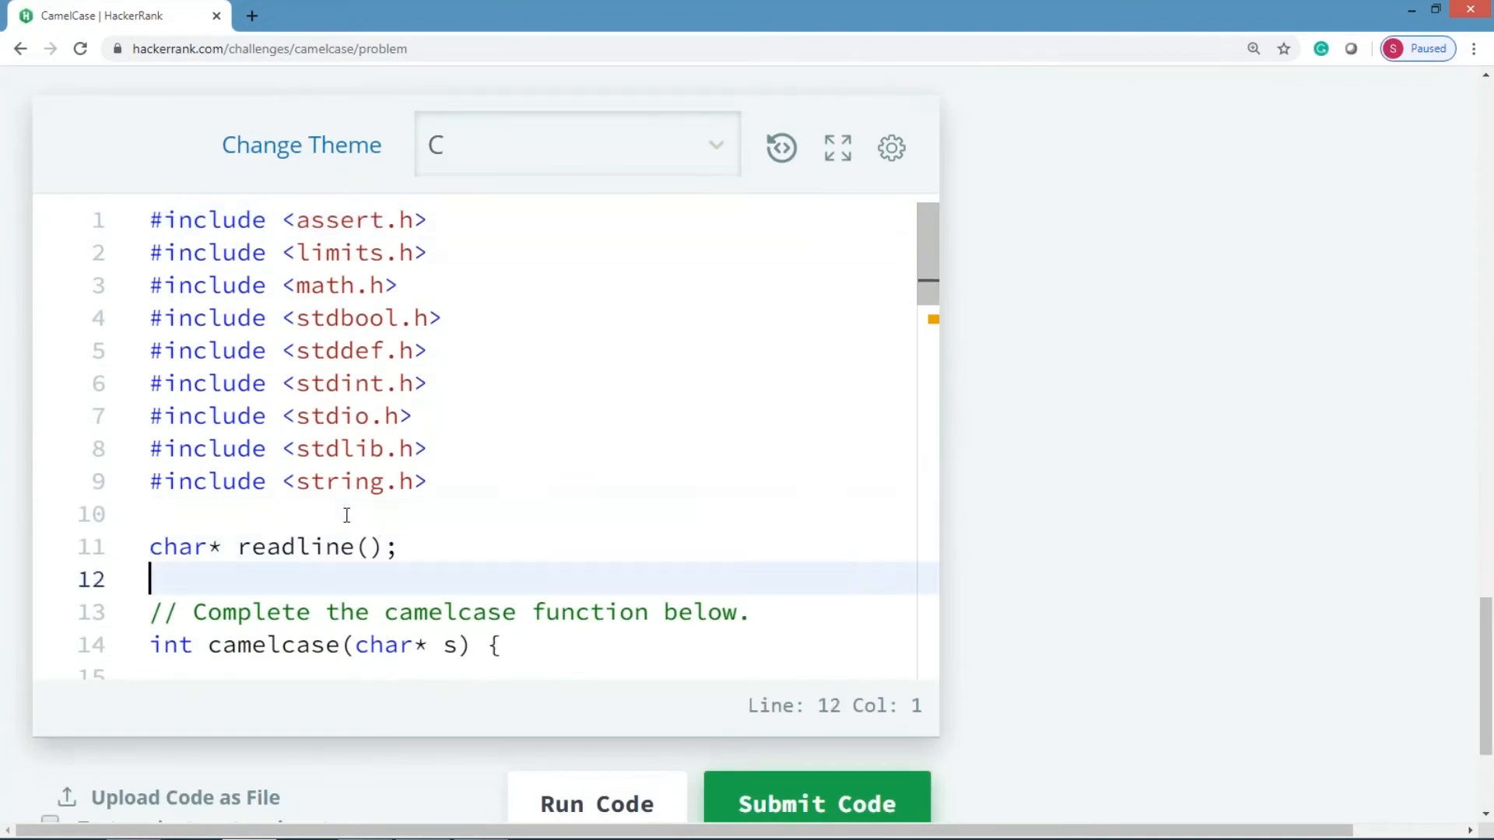
{"action": "key", "text": "Page_Down"}
{"action": "key", "text": "ctrl+a"}
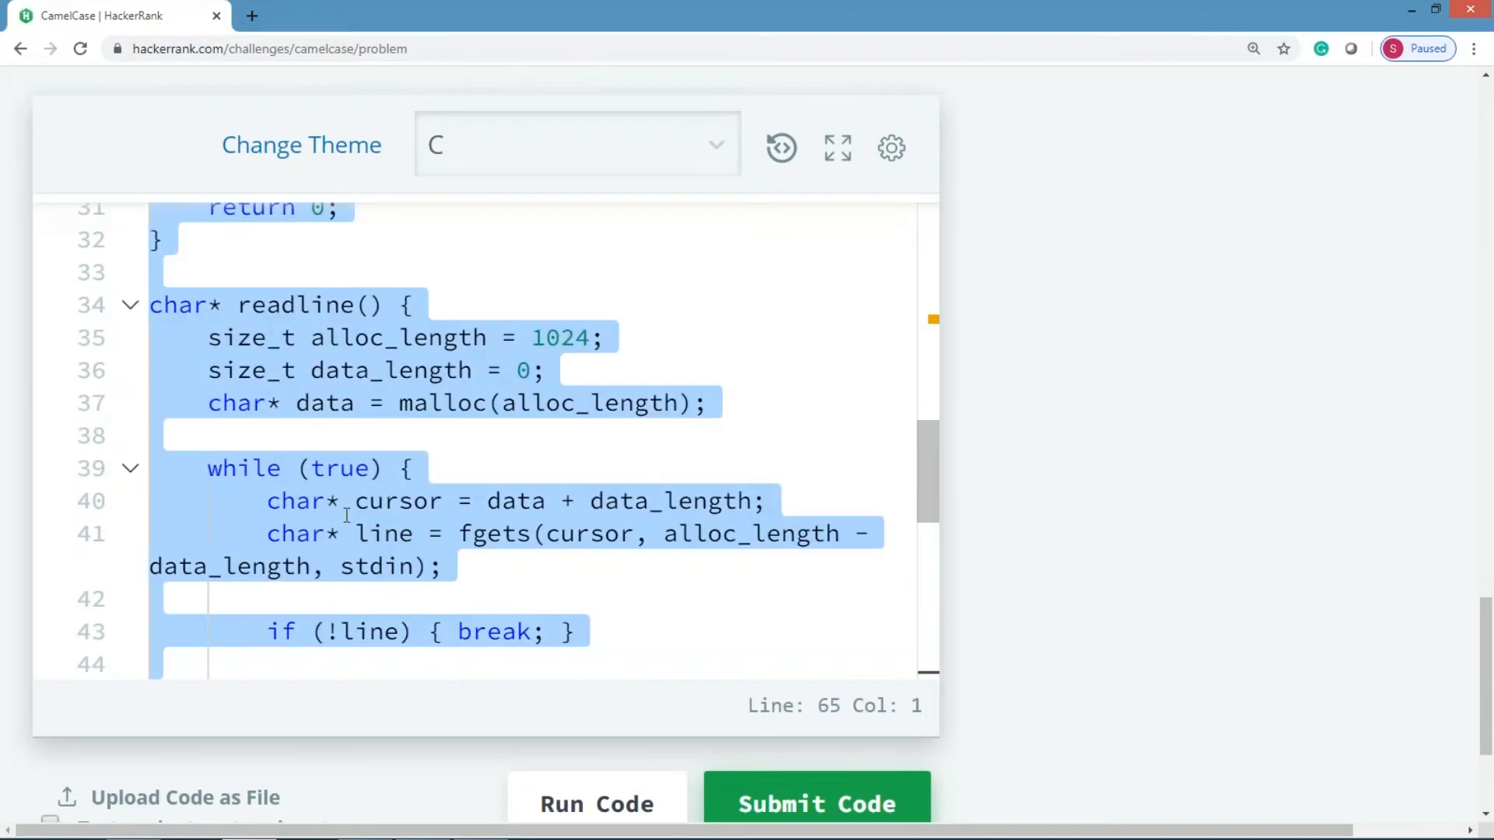
Clear the starter code and add the #include <stdio.h> and #include <ctype.h> lines
{"action": "key", "text": "Delete"}
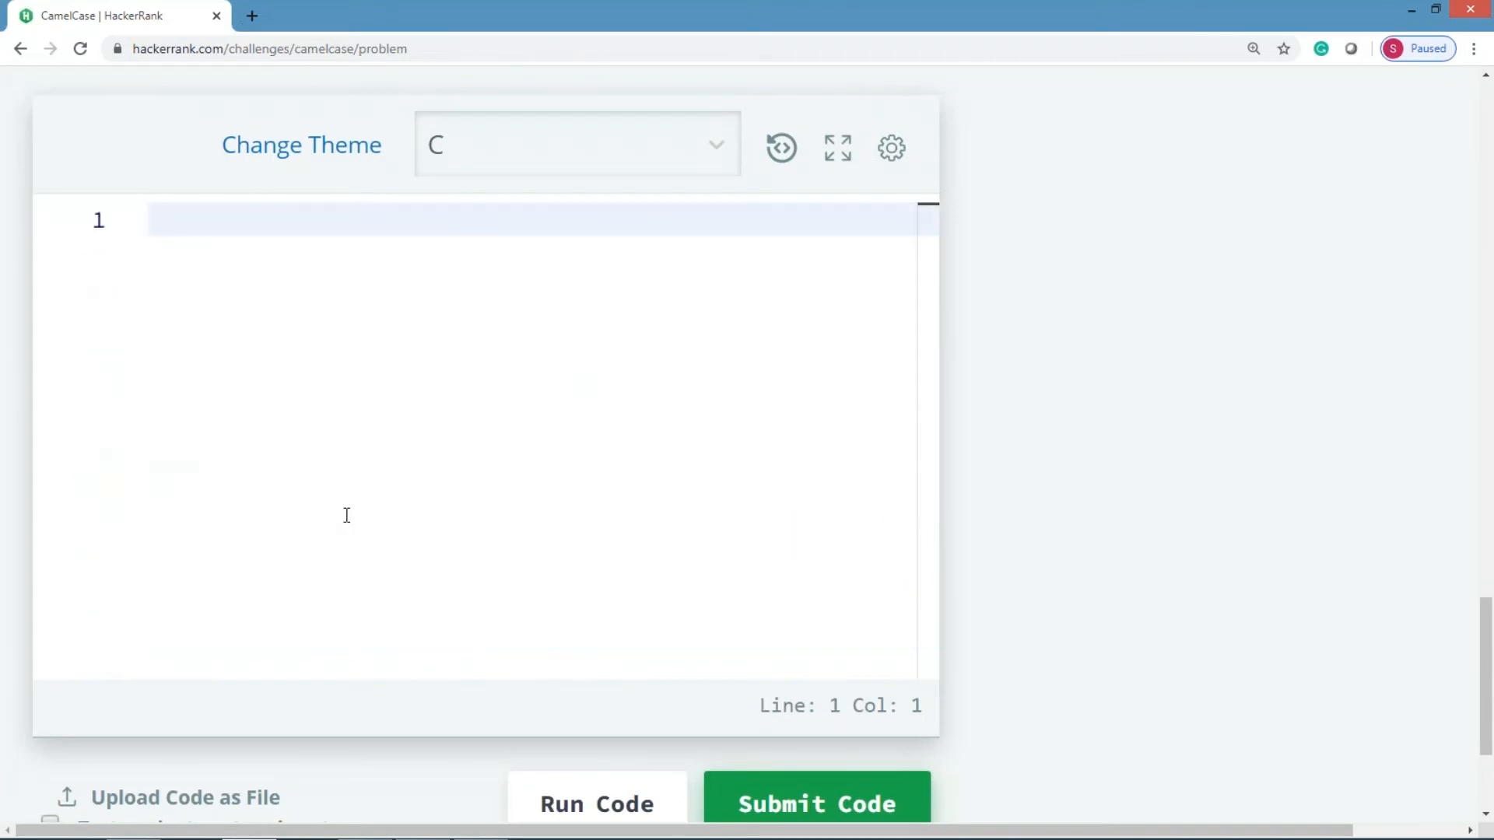
{"action": "type", "text": "#inclu"}
{"action": "type", "text": "de <s"}
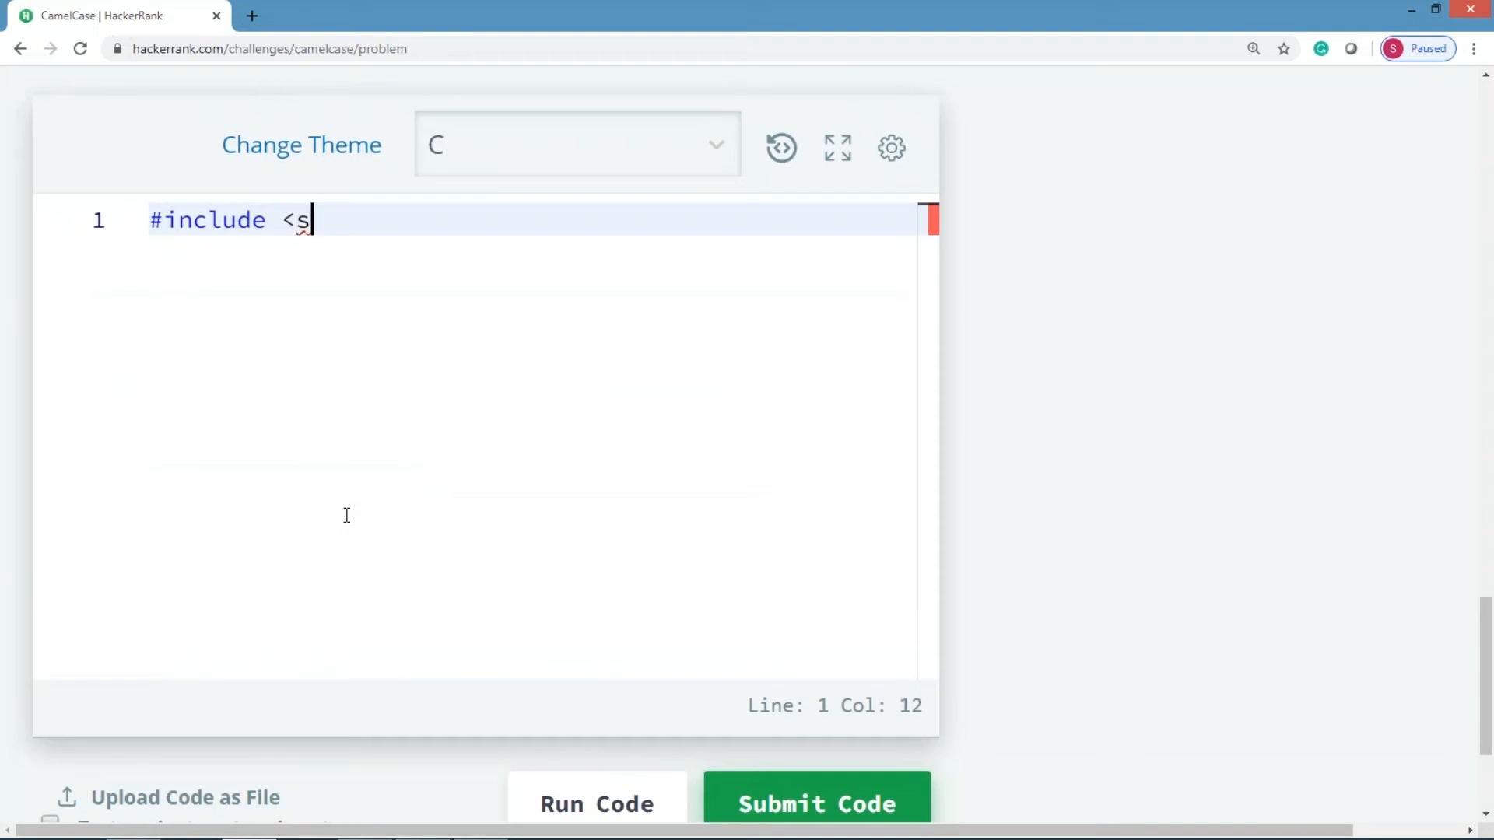
{"action": "type", "text": "tdio.h>"}
{"action": "key", "text": "Escape"}
{"action": "key", "text": "Return"}
{"action": "type", "text": "#"}
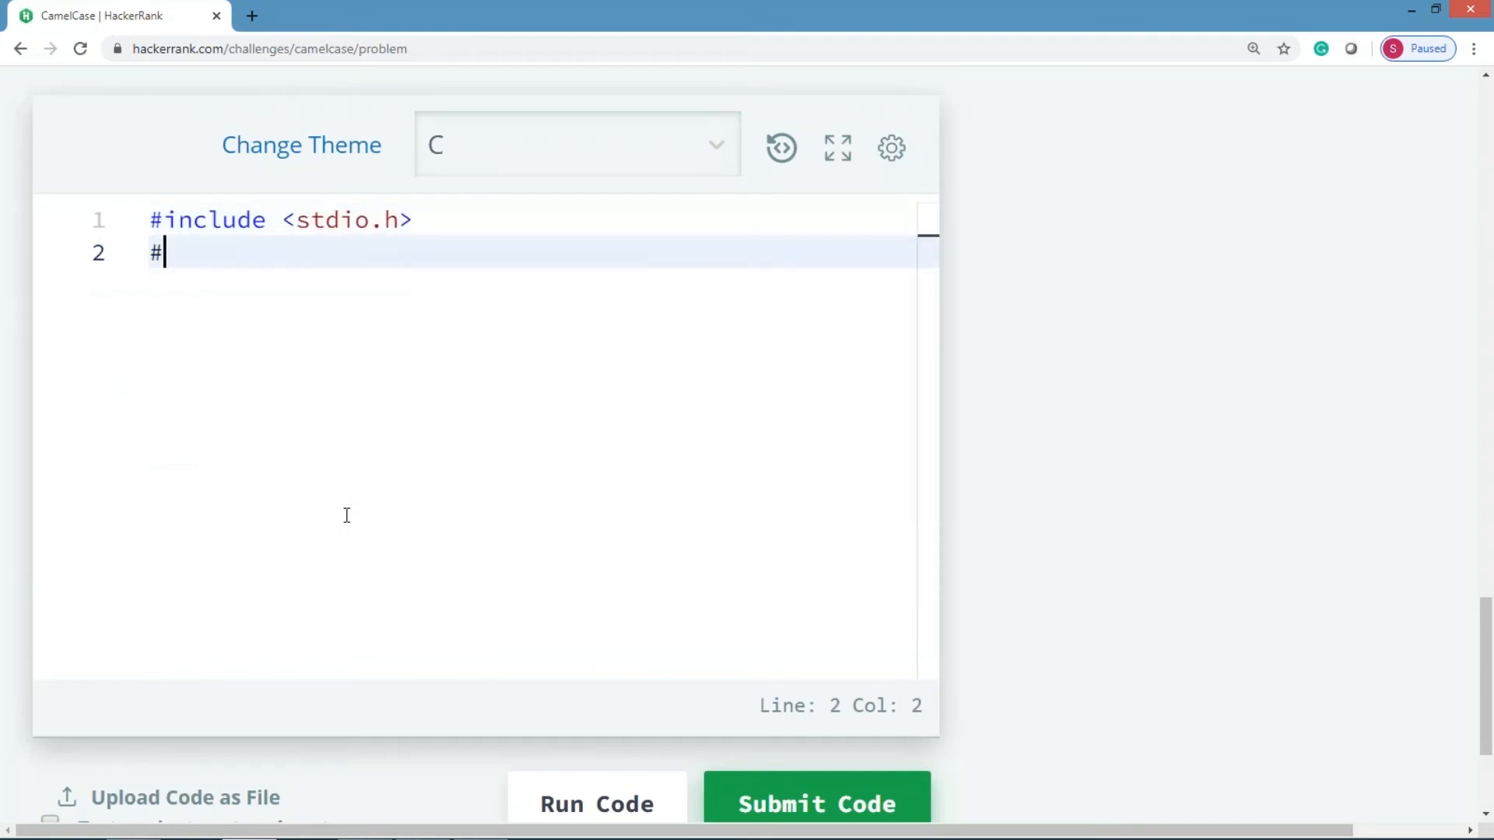
{"action": "type", "text": "include <"}
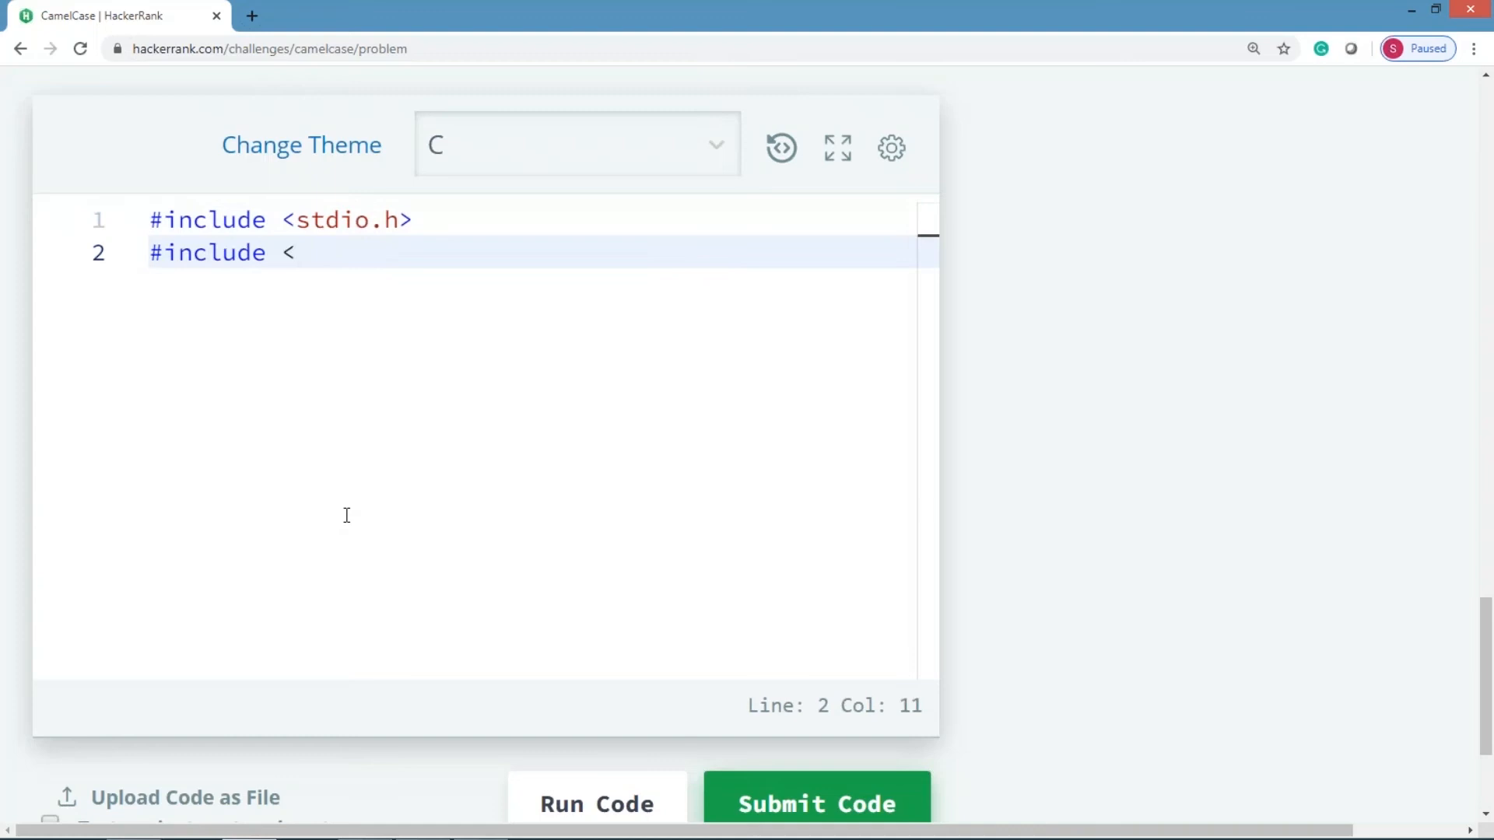
{"action": "type", "text": "cty"}
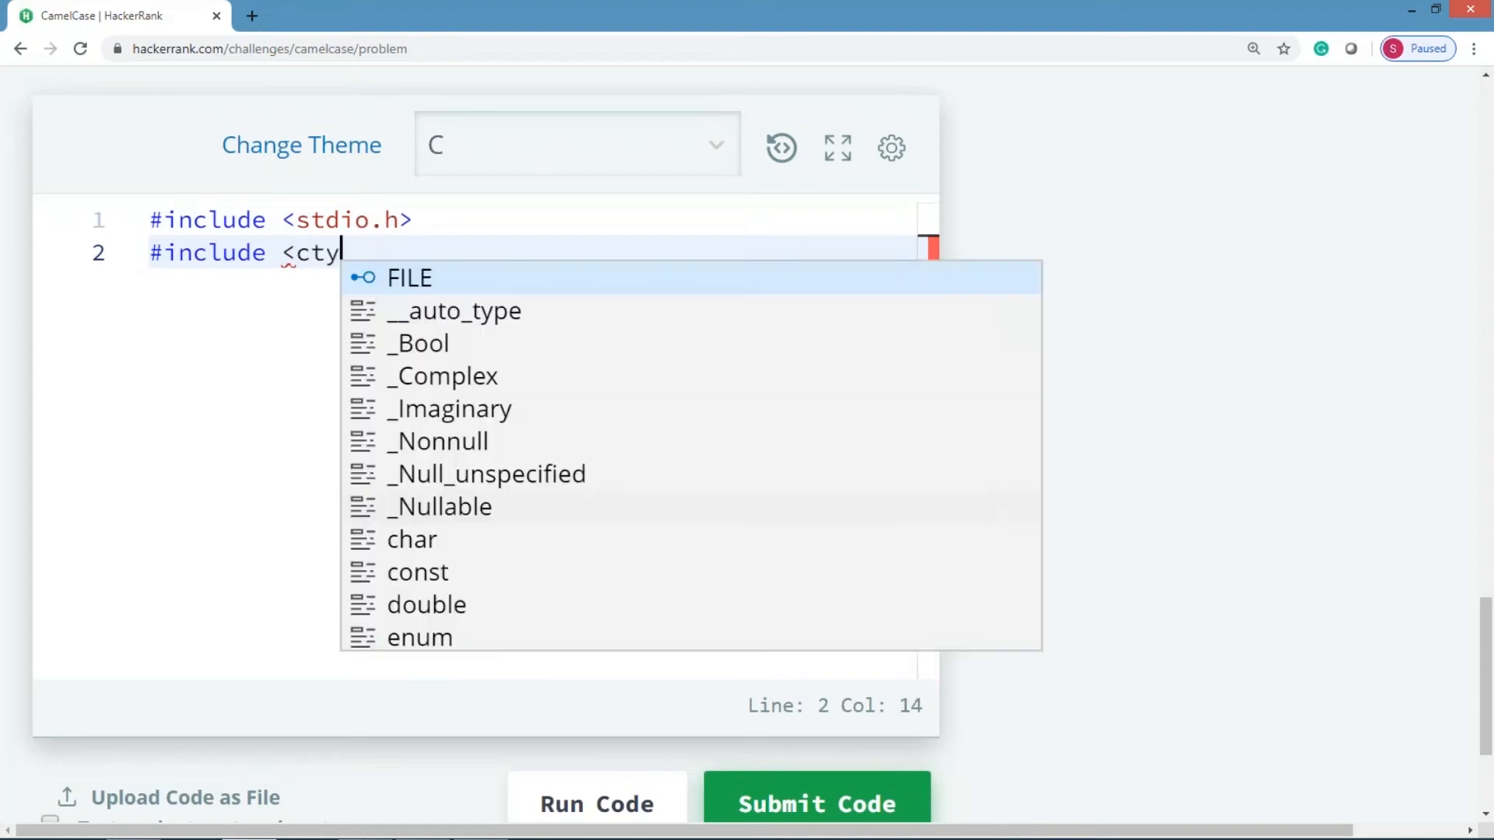
{"action": "type", "text": "pe.h>"}
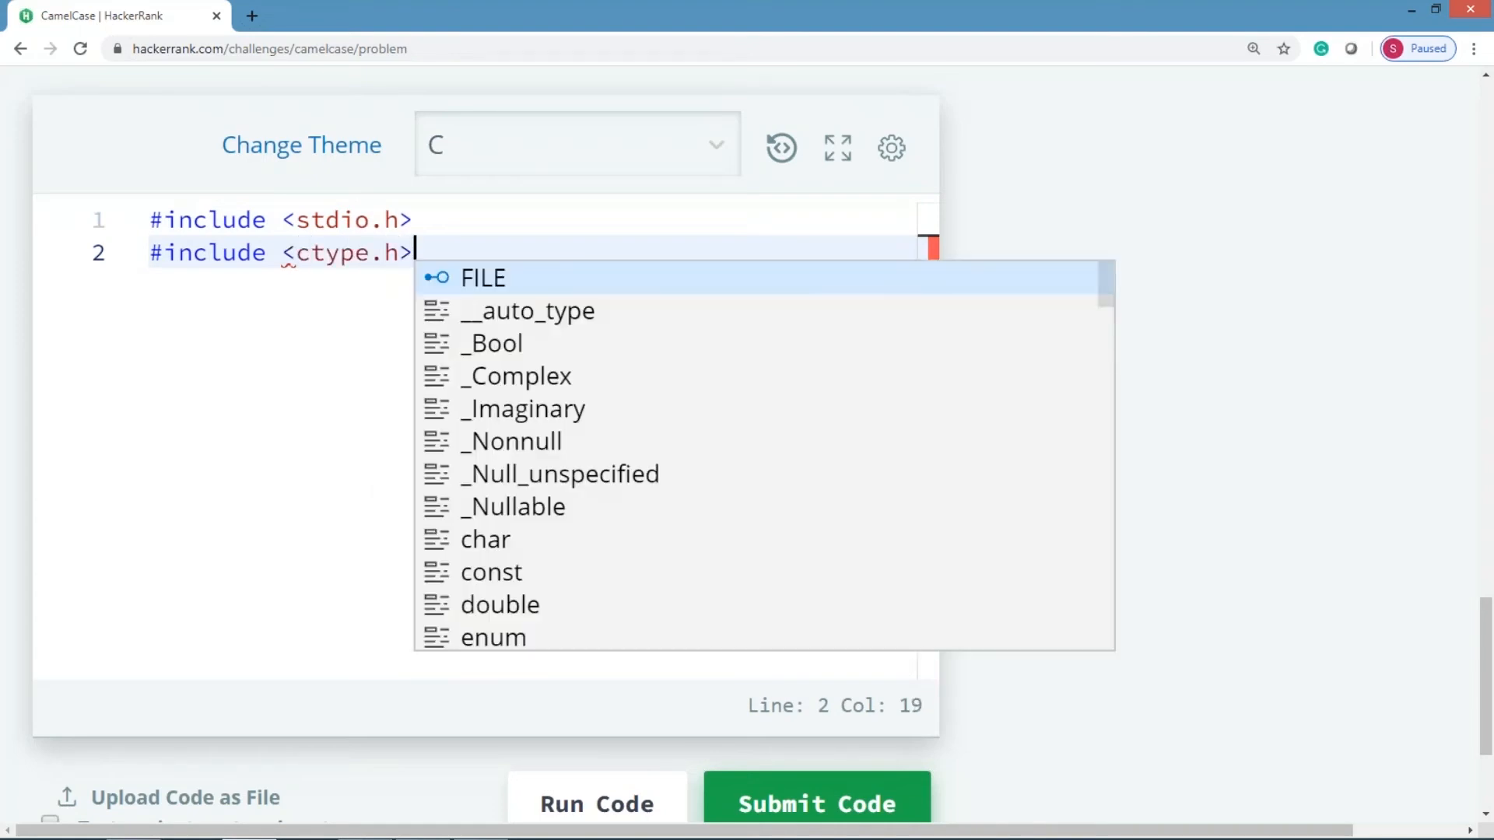
{"action": "key", "text": "Escape"}
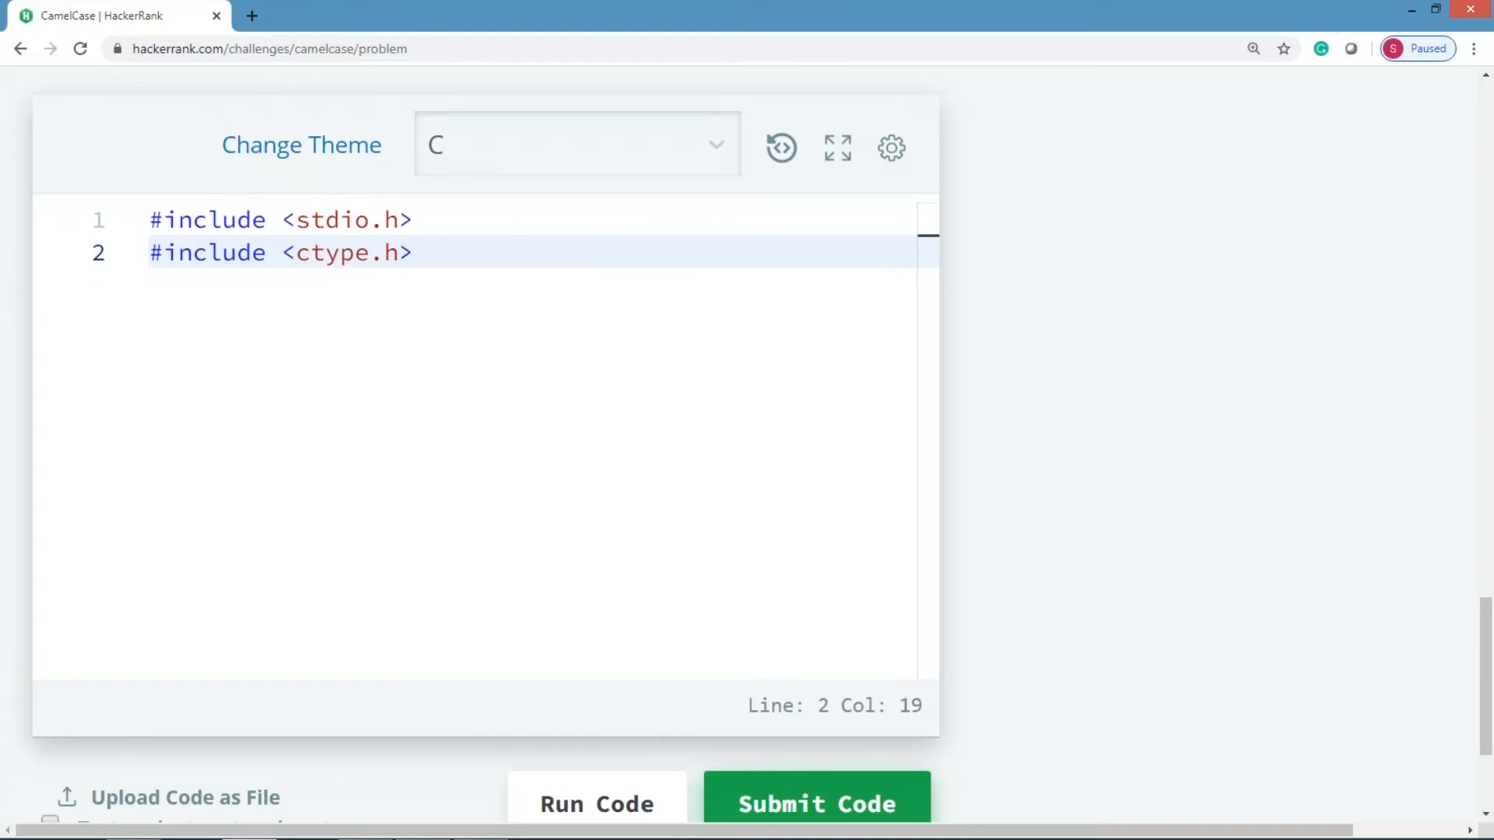
Define int main() with braces and an empty indented body line
{"action": "key", "text": "Return"}
{"action": "key", "text": "Return"}
{"action": "type", "text": "int main"}
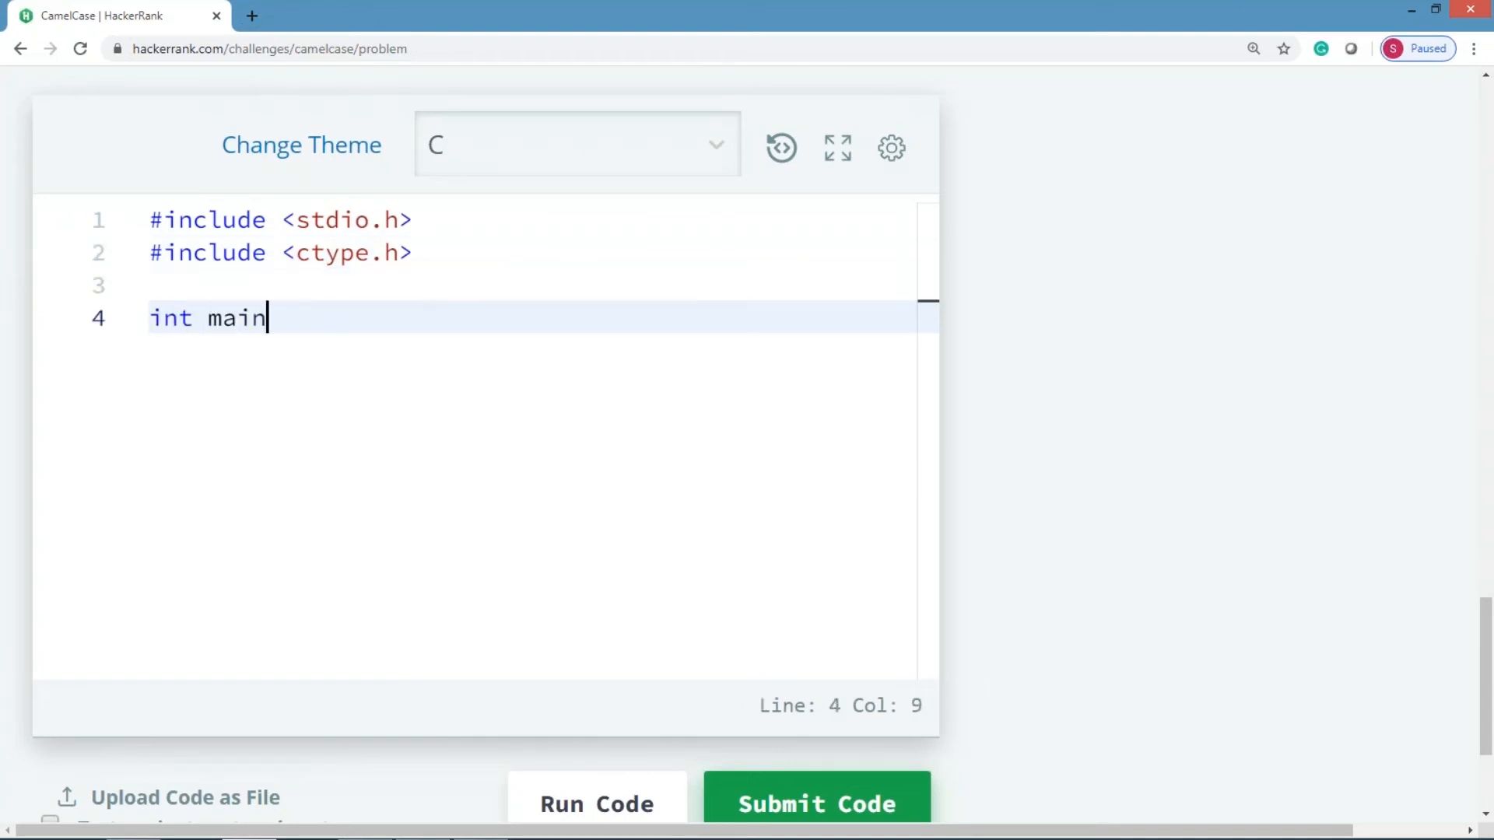
{"action": "type", "text": "()"}
{"action": "key", "text": "Return"}
{"action": "type", "text": "{"}
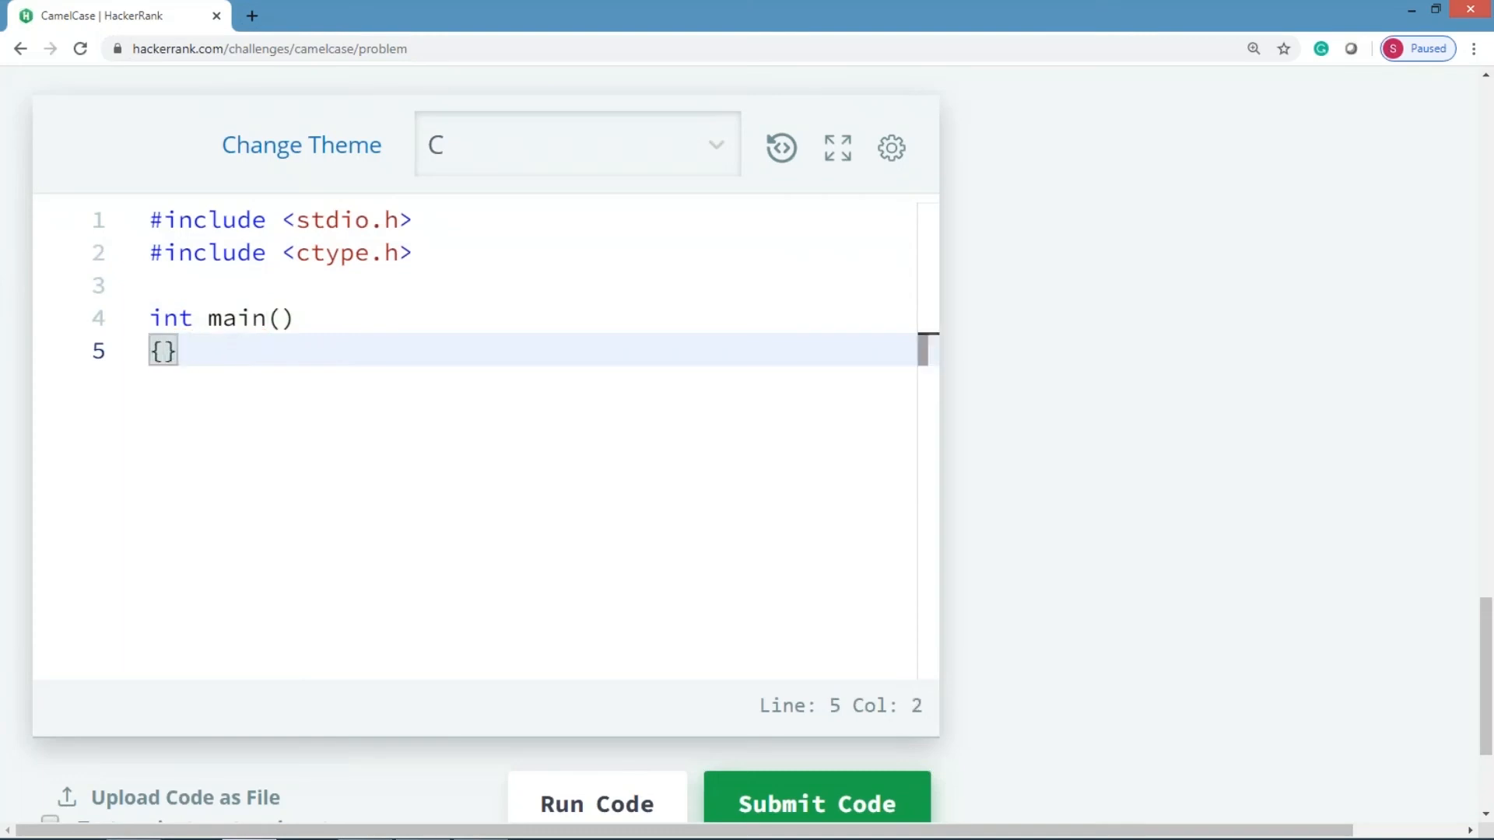
{"action": "key", "text": "Return"}
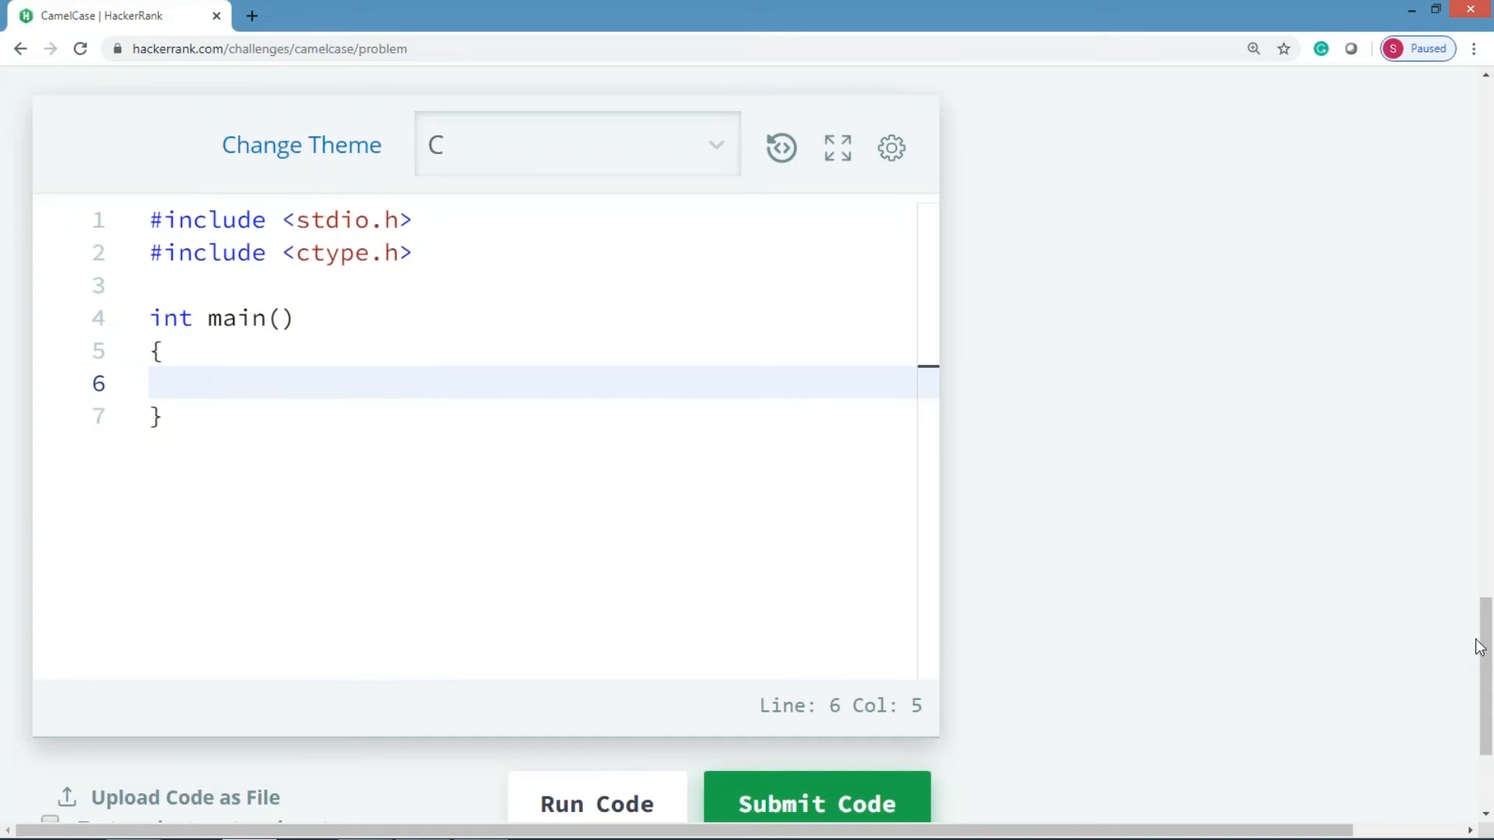
{"action": "left_click_drag", "start_coordinate": [1489, 619], "coordinate": [1489, 351]}
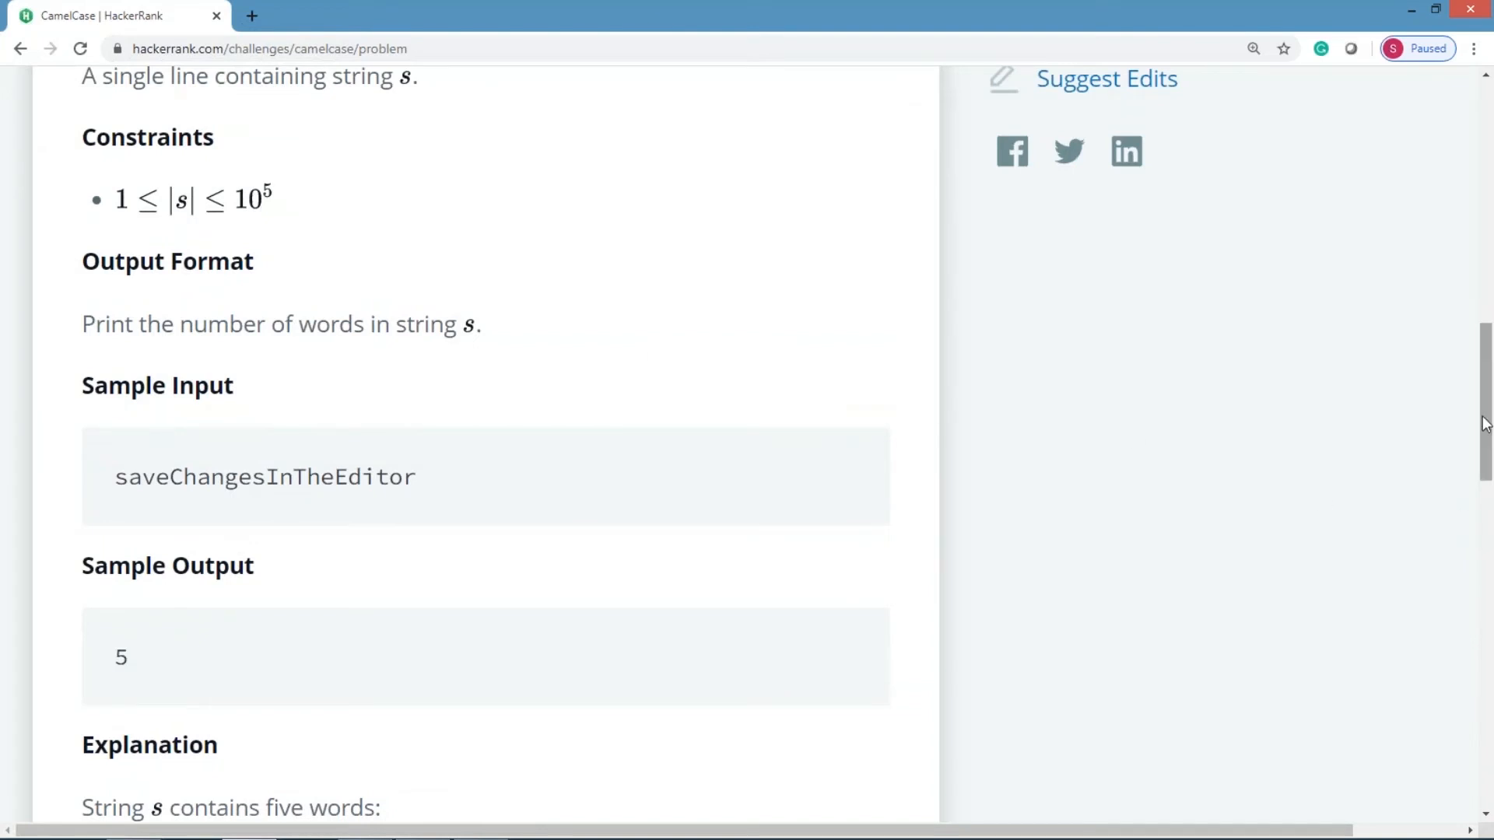
{"action": "left_click_drag", "start_coordinate": [1483, 436], "coordinate": [1447, 620]}
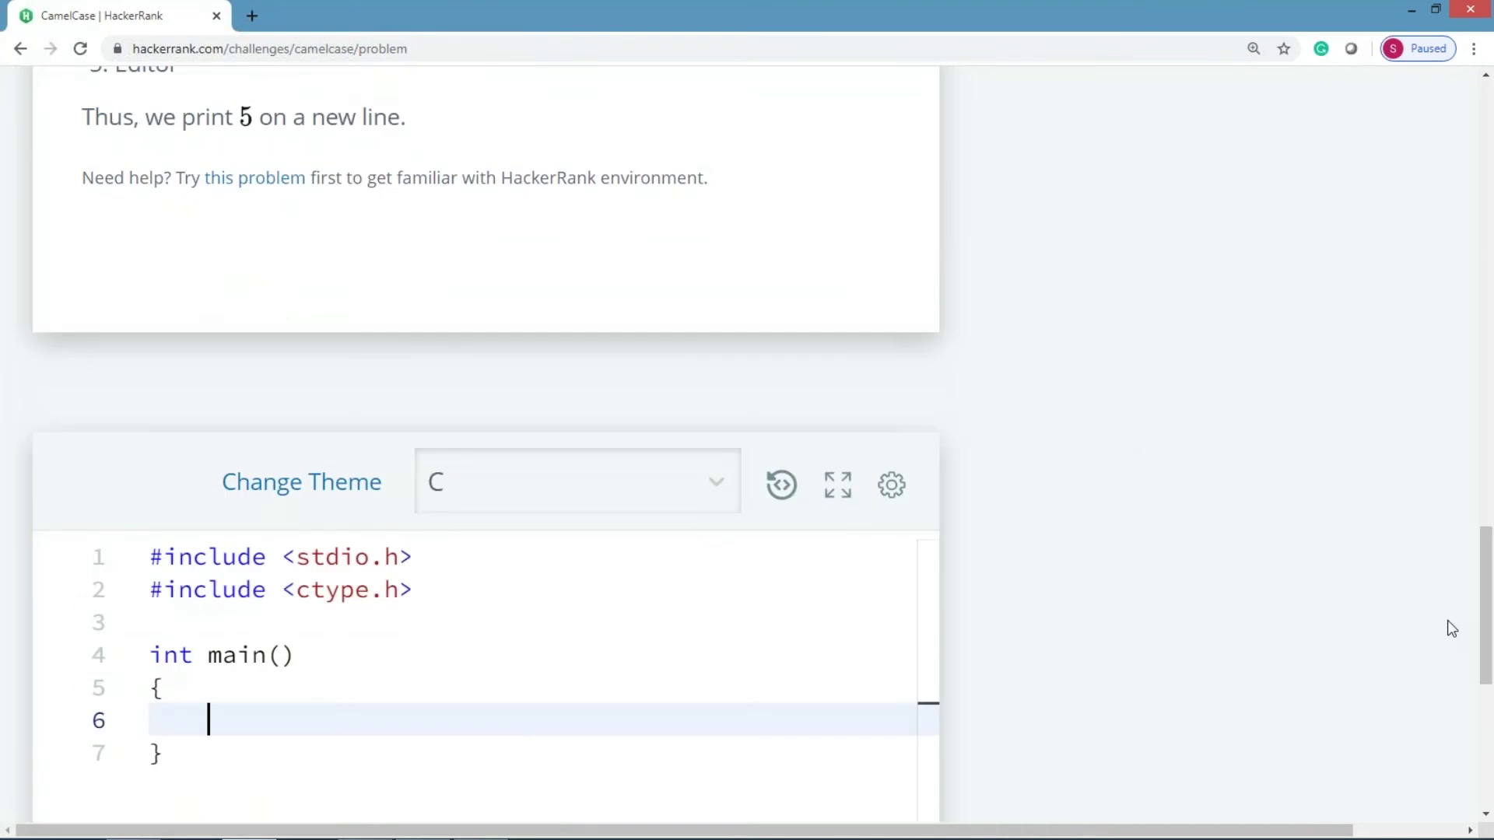
{"action": "type", "text": "in"}
Declare char s[100001]; inside main and move to a fresh line below it
{"action": "key", "text": "BackSpace"}
{"action": "key", "text": "BackSpace"}
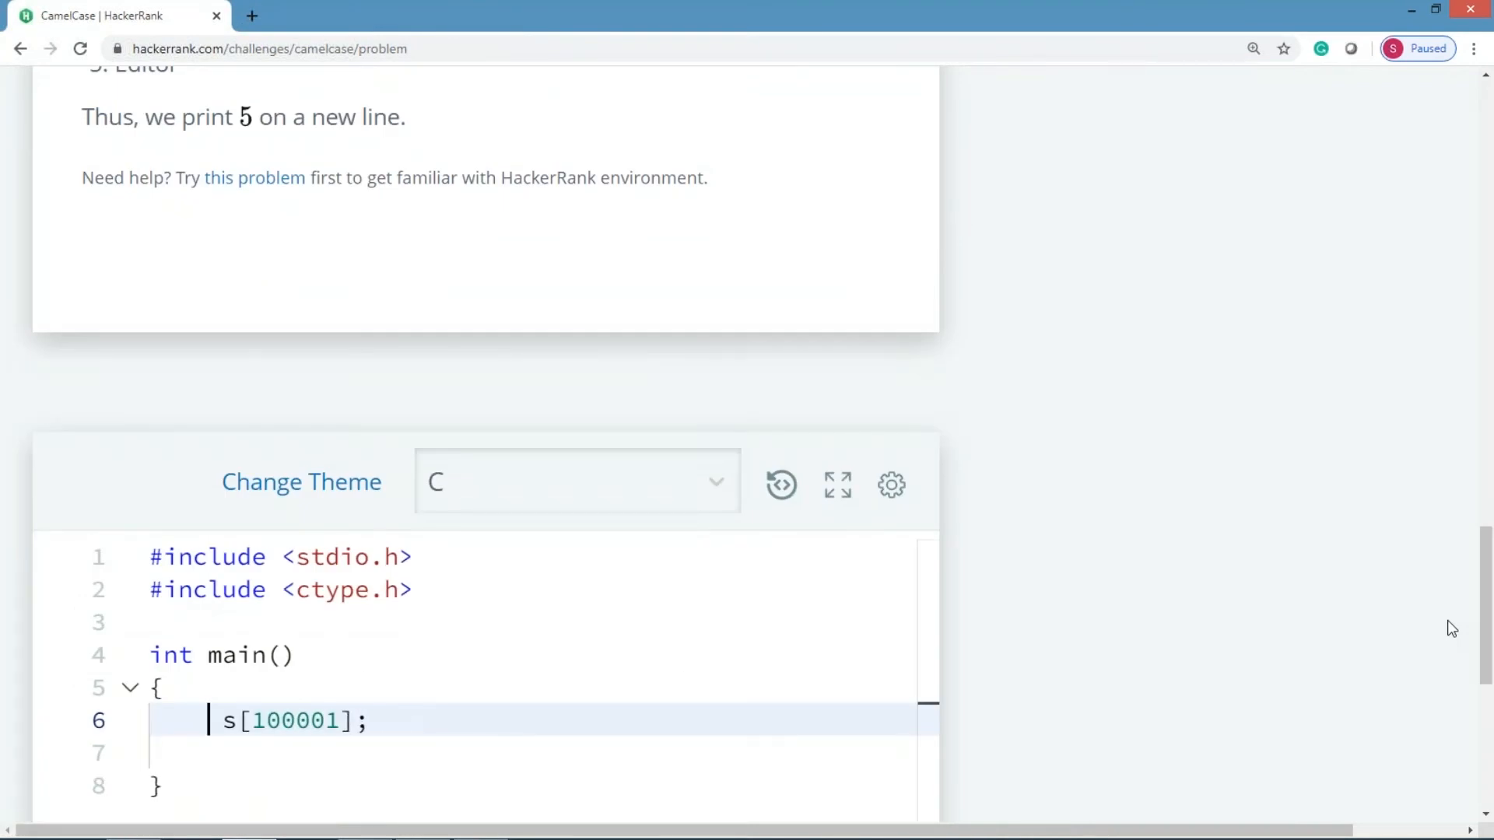
{"action": "type", "text": "char"}
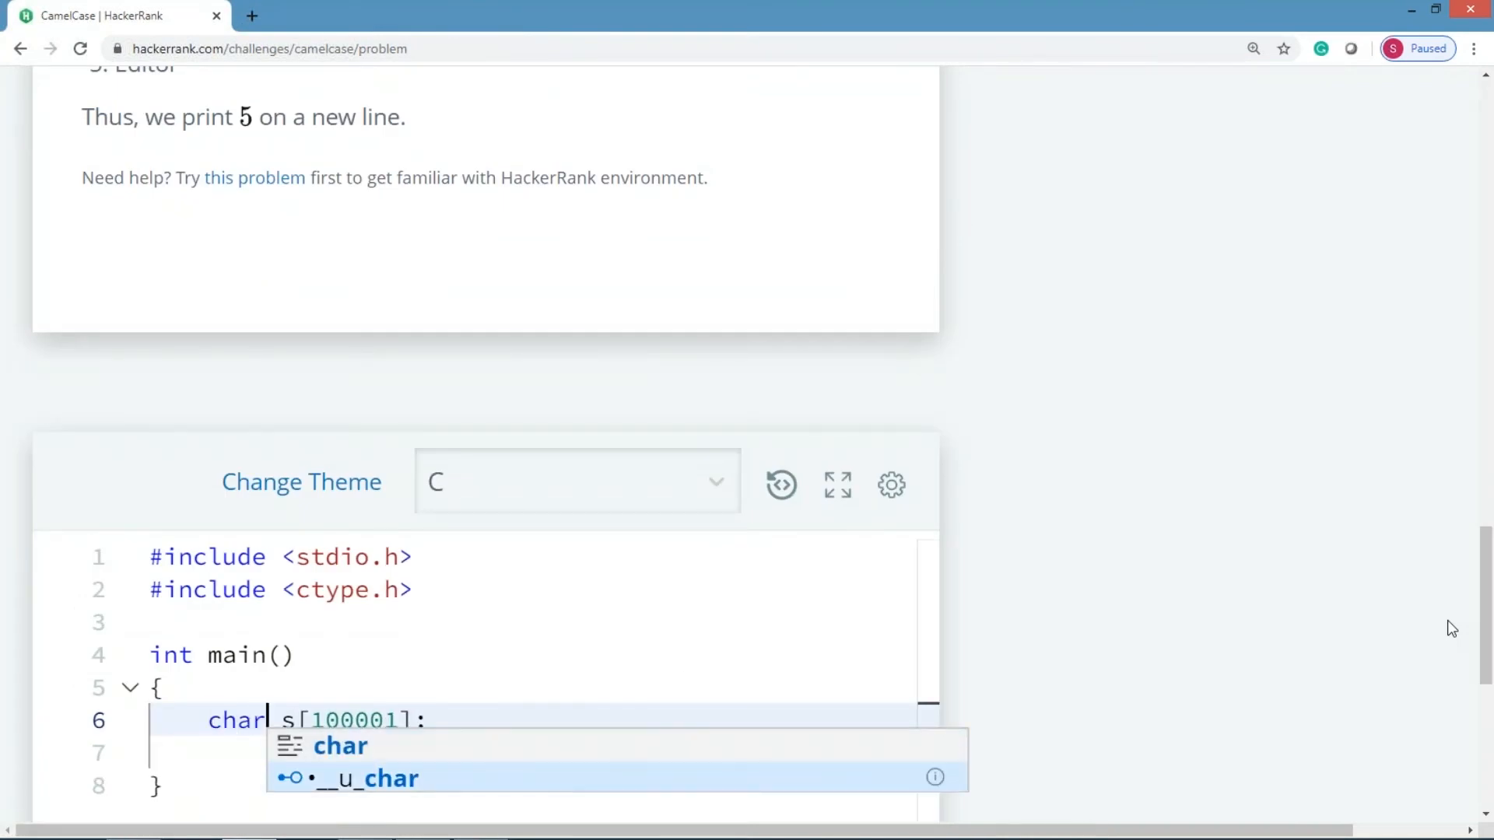
{"action": "key", "text": "Escape"}
{"action": "key", "text": "Down"}
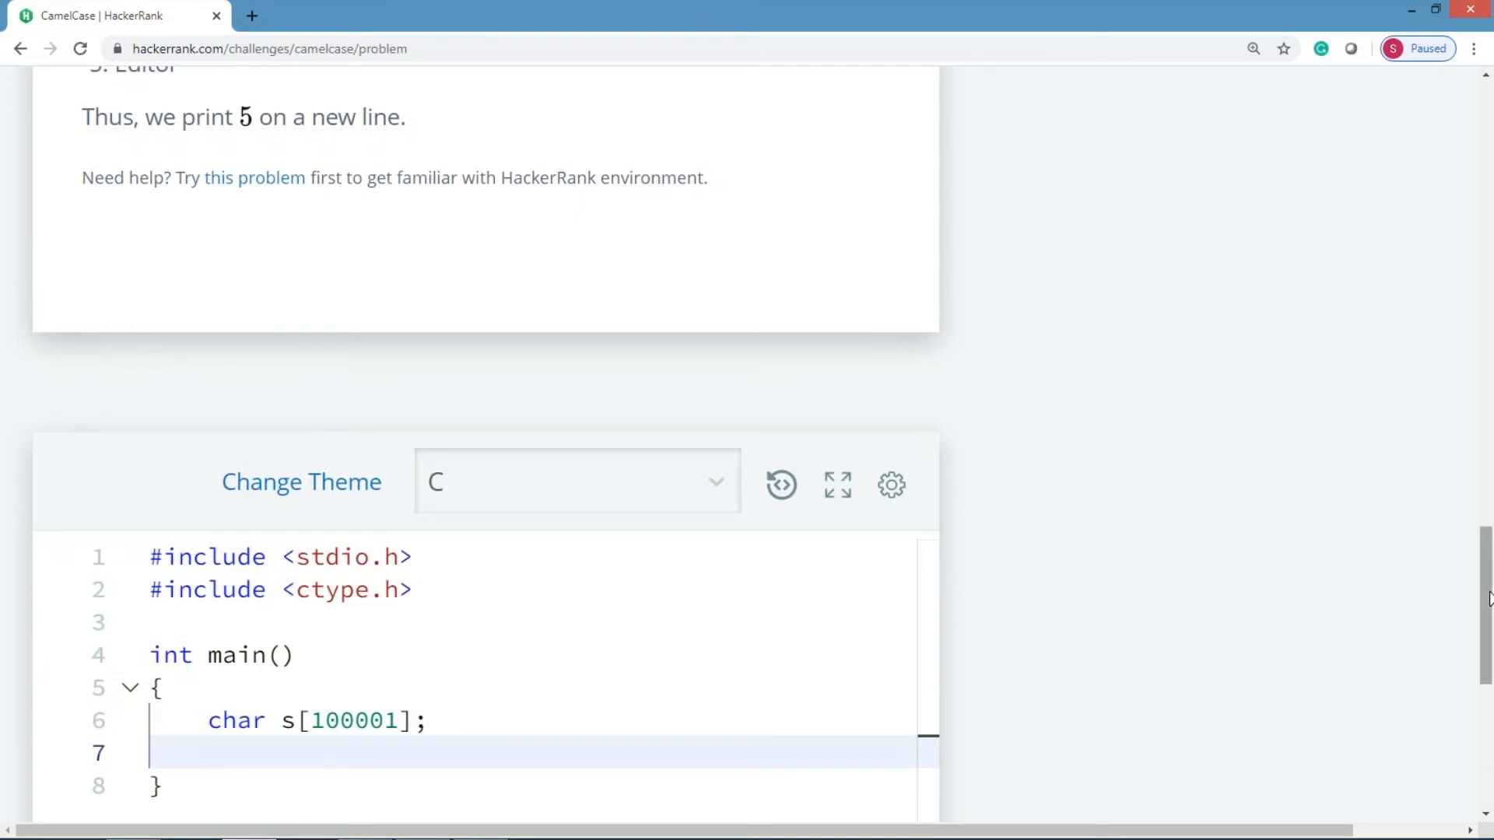
{"action": "left_click_drag", "start_coordinate": [1488, 596], "coordinate": [1488, 639]}
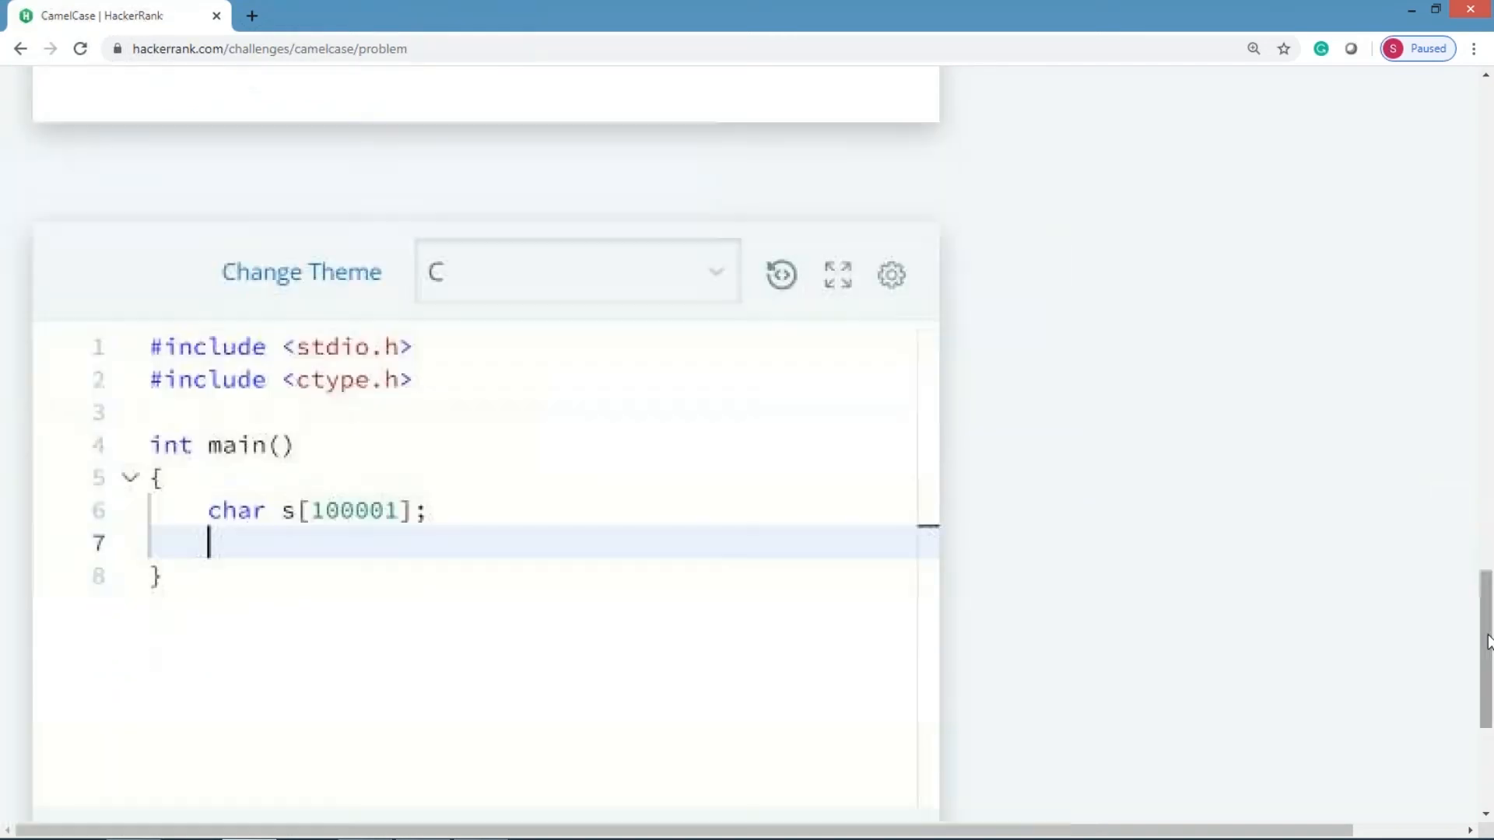
{"action": "type", "text": "scan"}
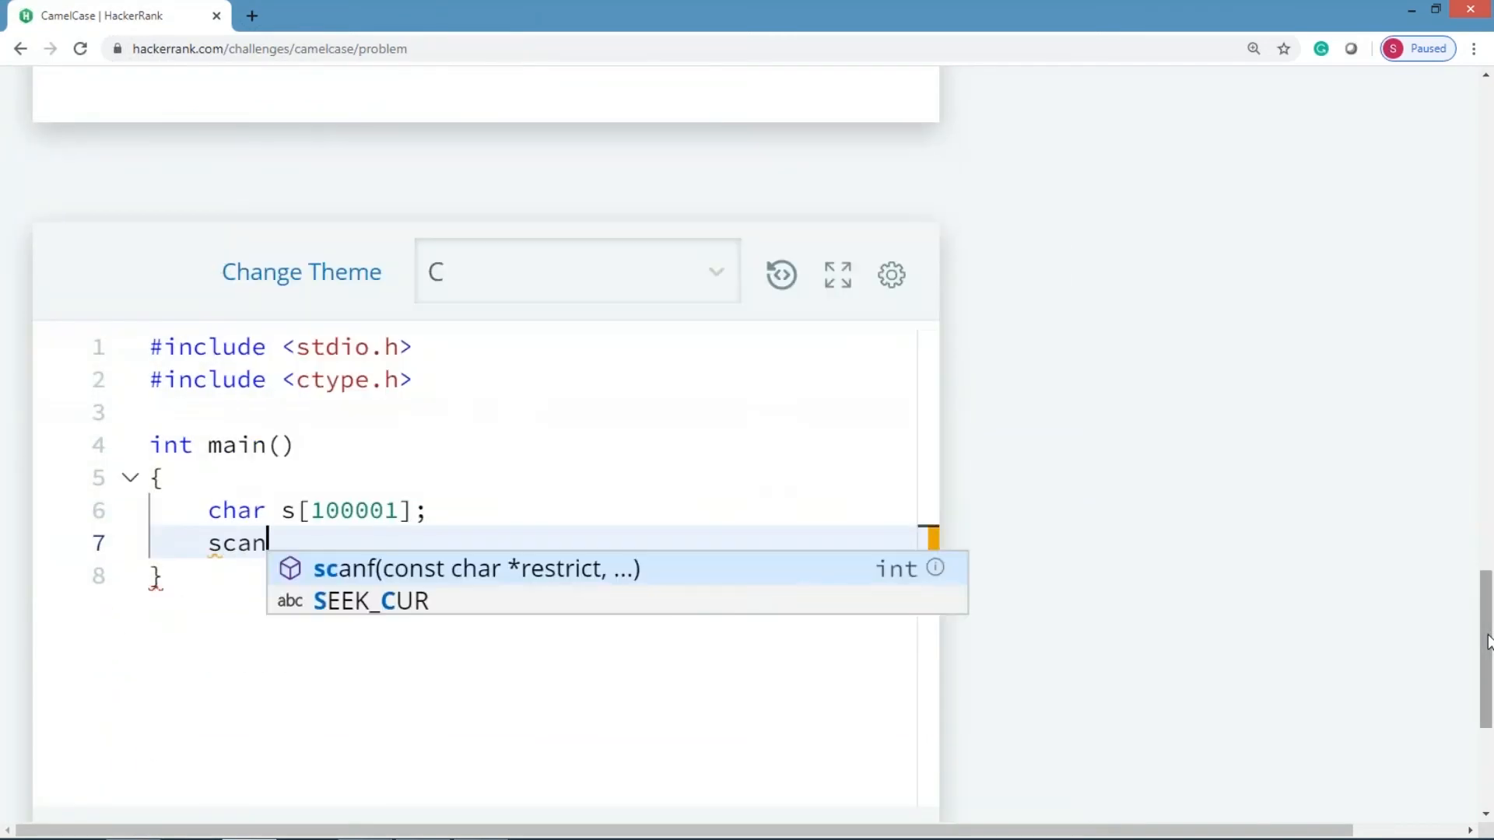
{"action": "type", "text": "f(\" "}
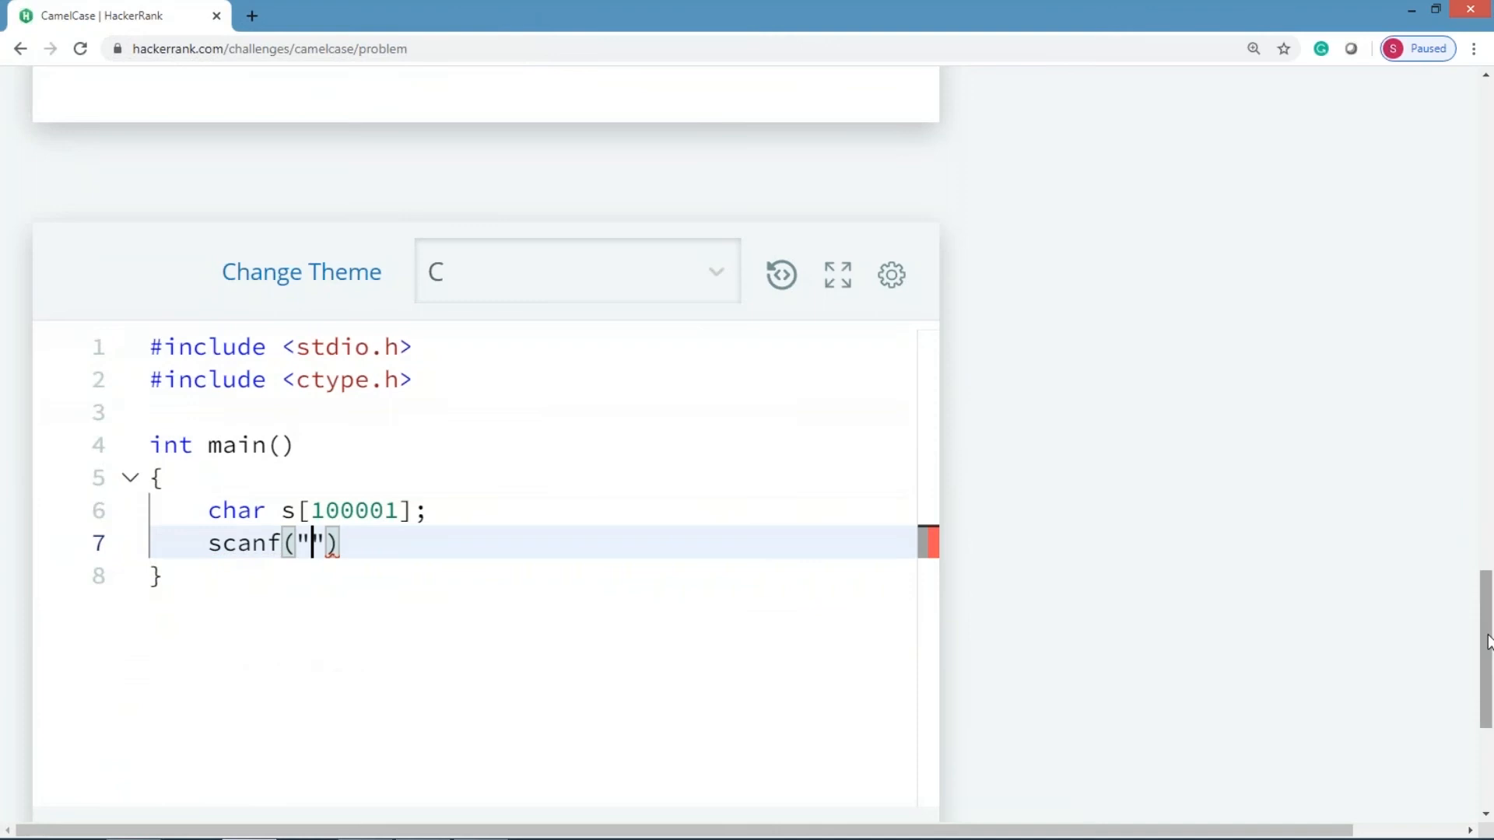
{"action": "type", "text": "%s"}
Read the input string with scanf(" %s" , s); followed by a blank line
{"action": "key", "text": "Right"}
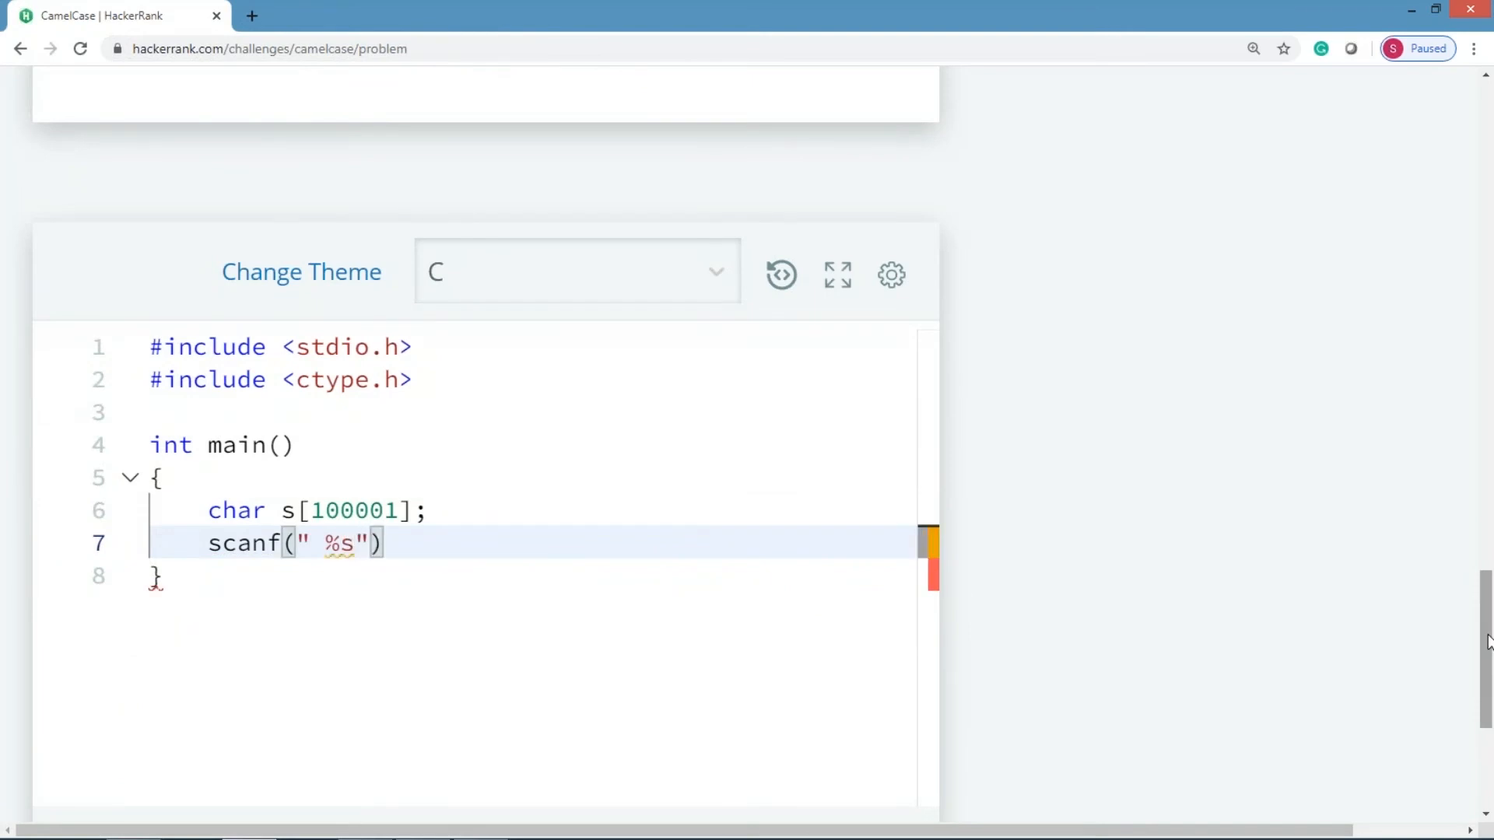
{"action": "type", "text": ", s"}
{"action": "key", "text": "Right"}
{"action": "type", "text": ";"}
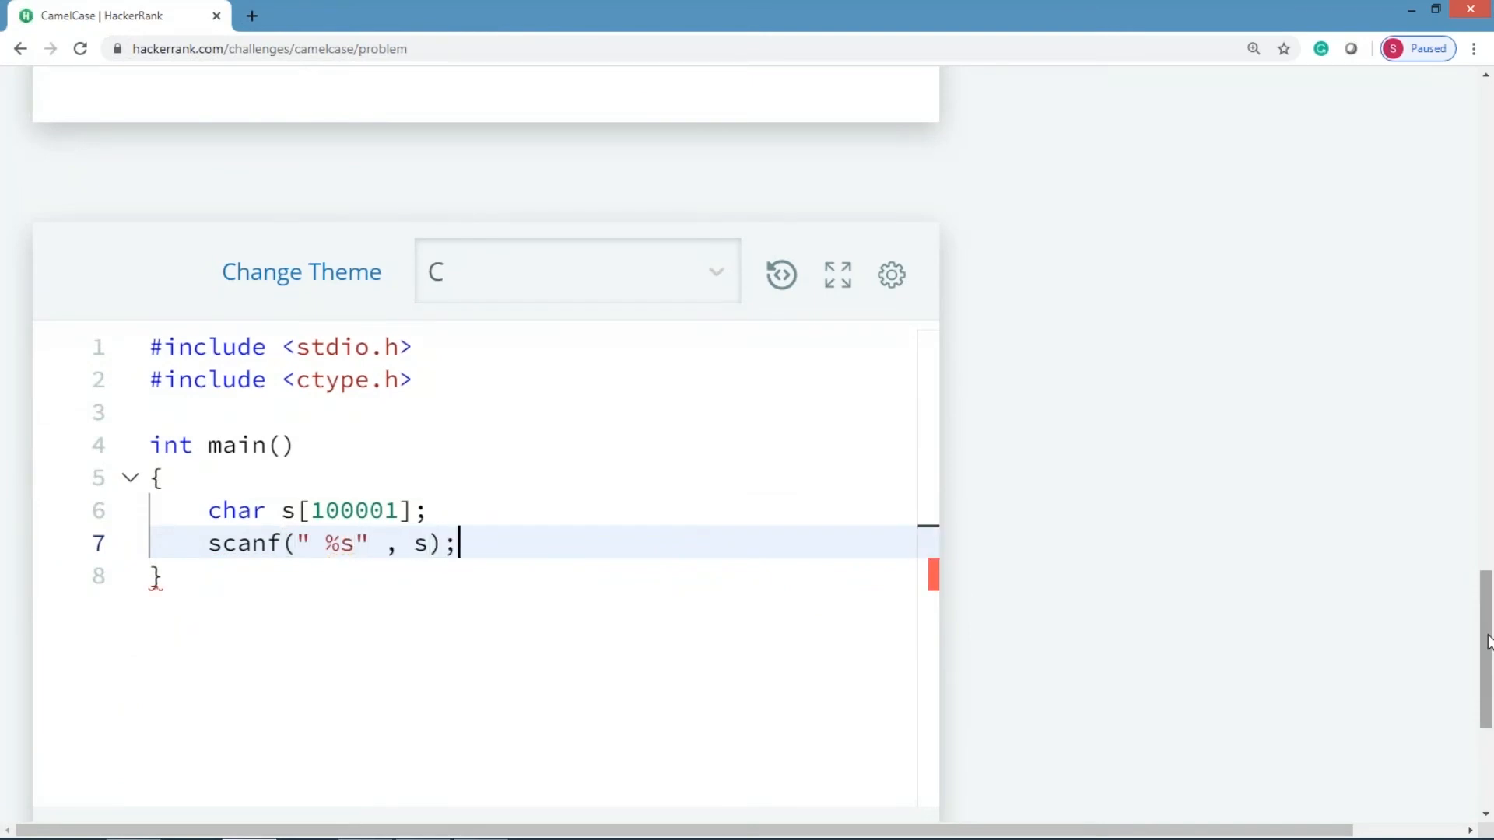
{"action": "key", "text": "Return"}
{"action": "key", "text": "Return"}
{"action": "type", "text": "for"}
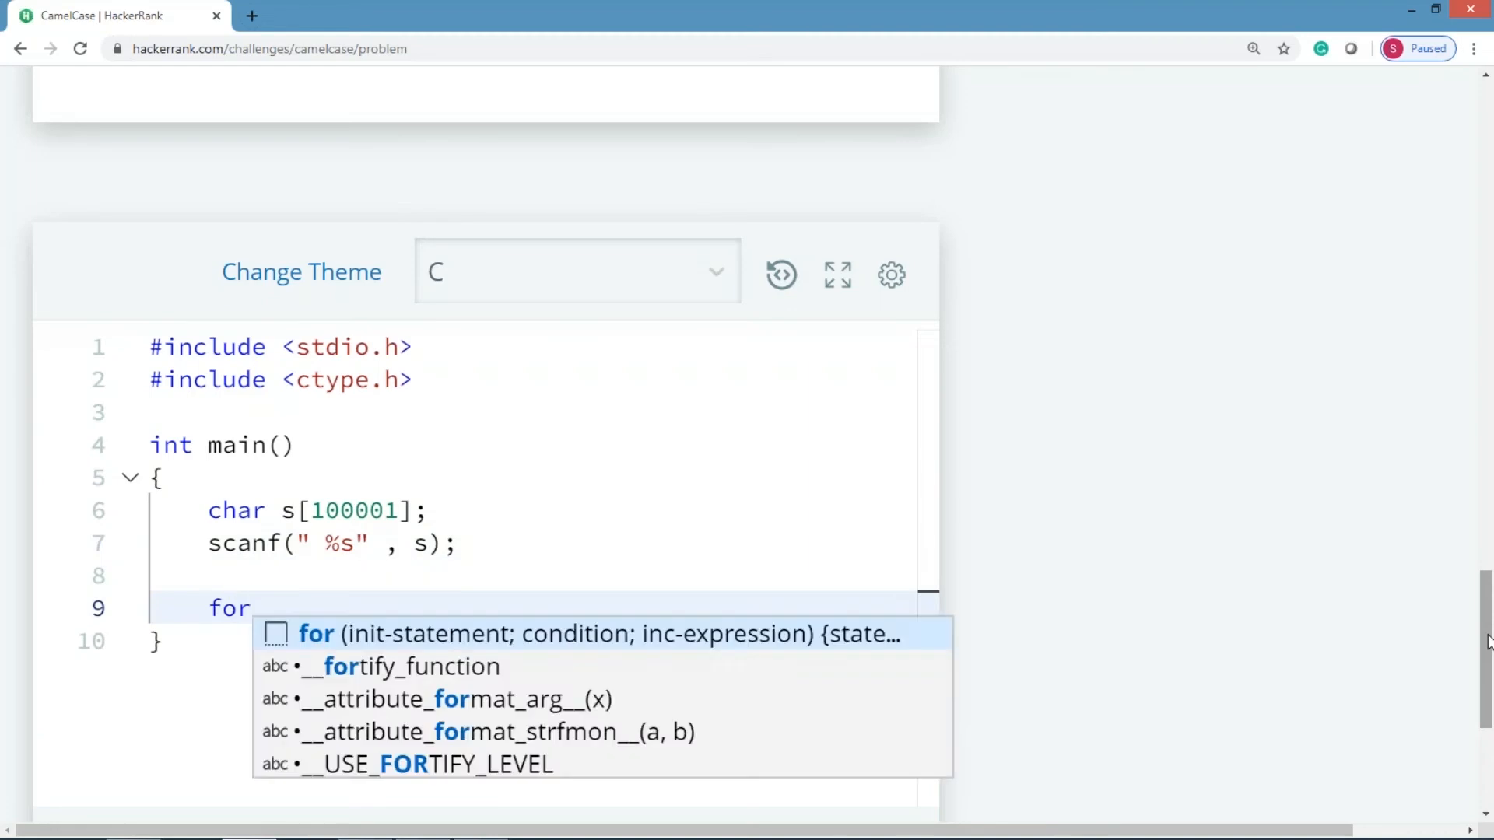
{"action": "type", "text": "(int i = 0 ; "}
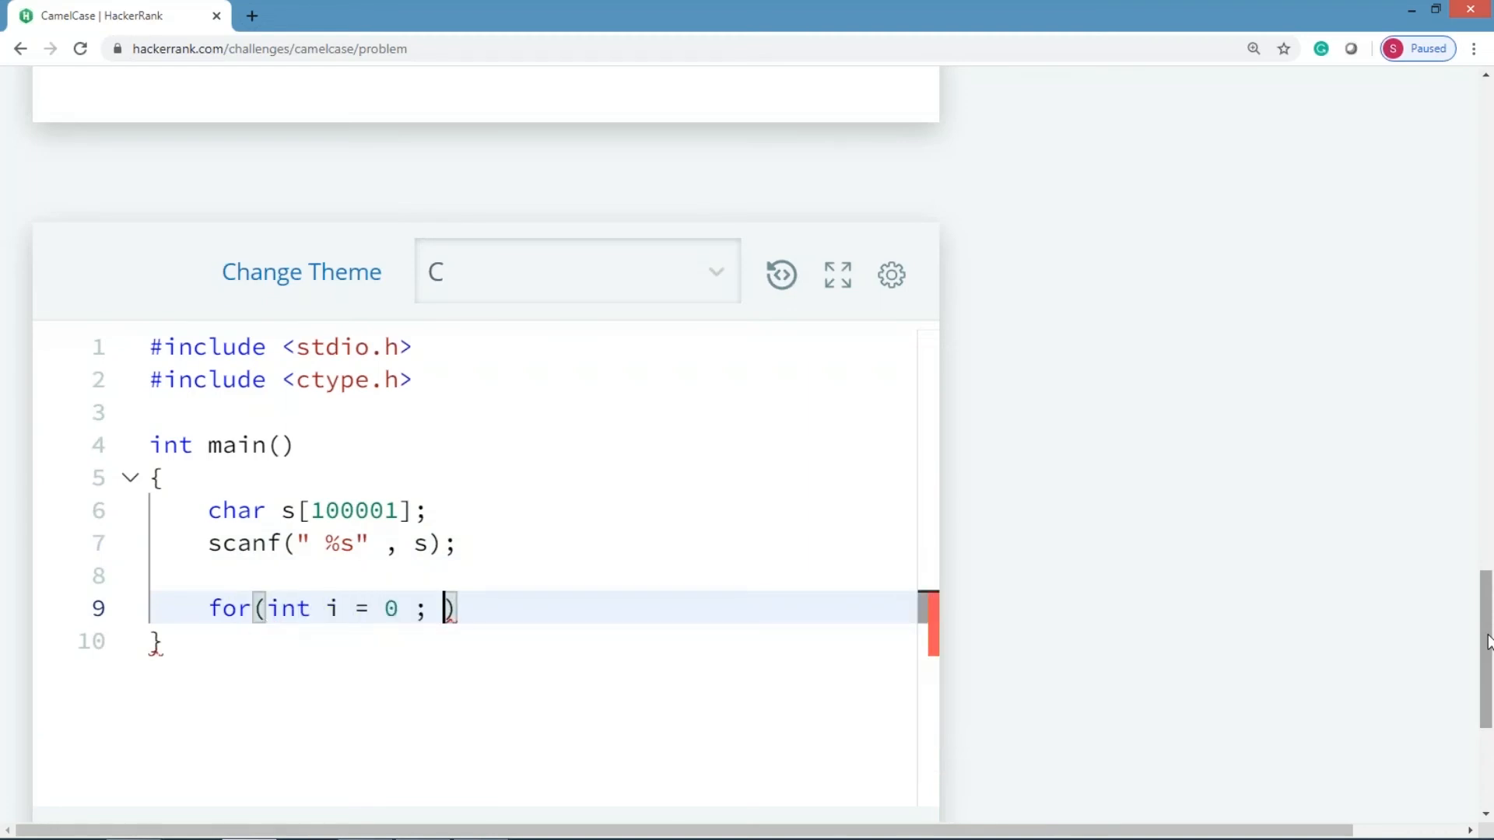
{"action": "type", "text": "i"}
{"action": "type", "text": " <="}
Add for(int i = 0 ; i < strlen(s) ; i++) with an empty braced body
{"action": "key", "text": "BackSpace"}
{"action": "key", "text": "BackSpace"}
{"action": "type", "text": "str"}
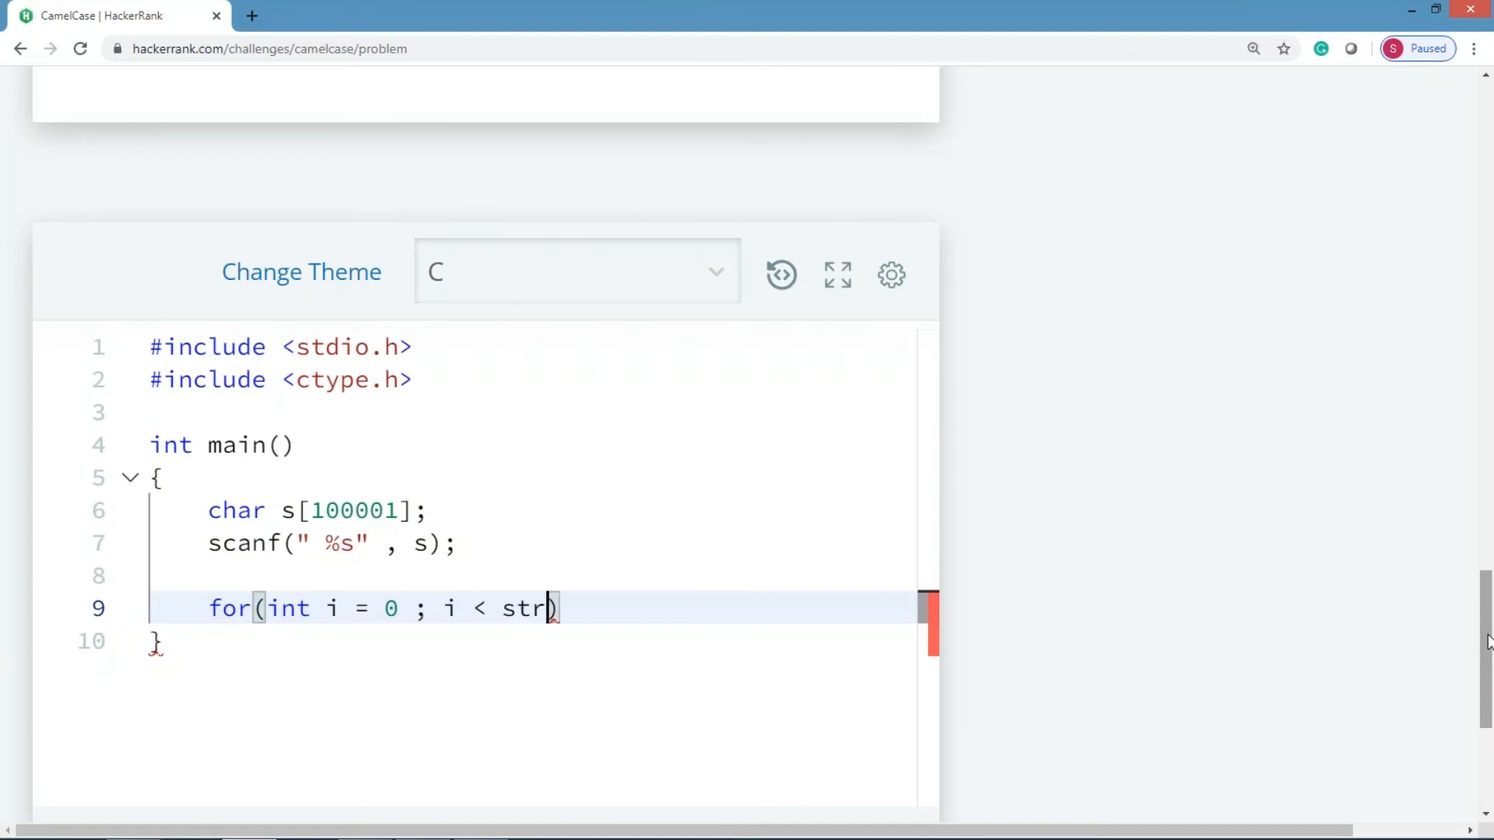
{"action": "type", "text": "len("}
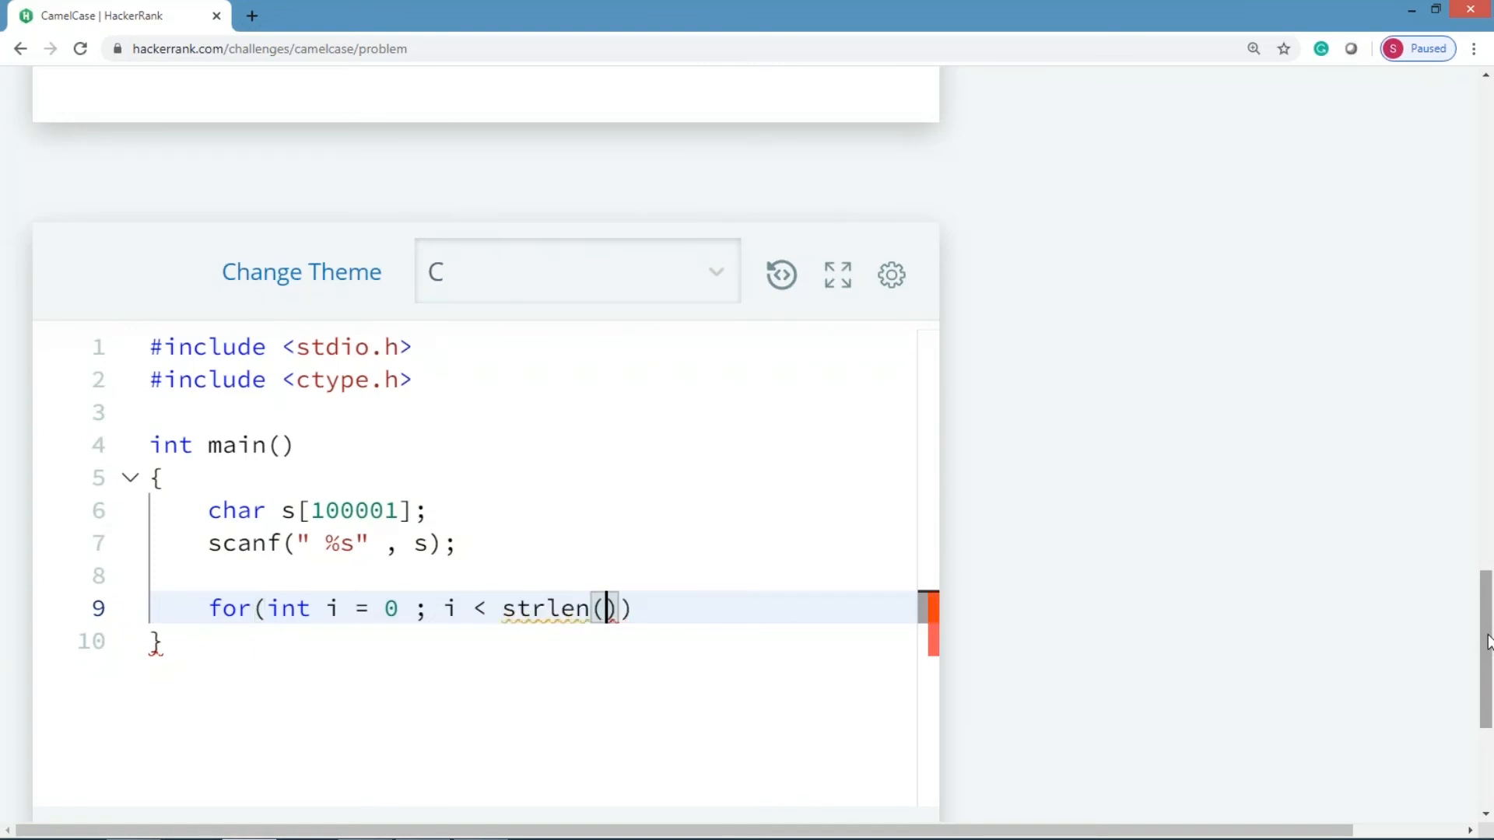
{"action": "type", "text": "s"}
{"action": "key", "text": "Right"}
{"action": "type", "text": "; "}
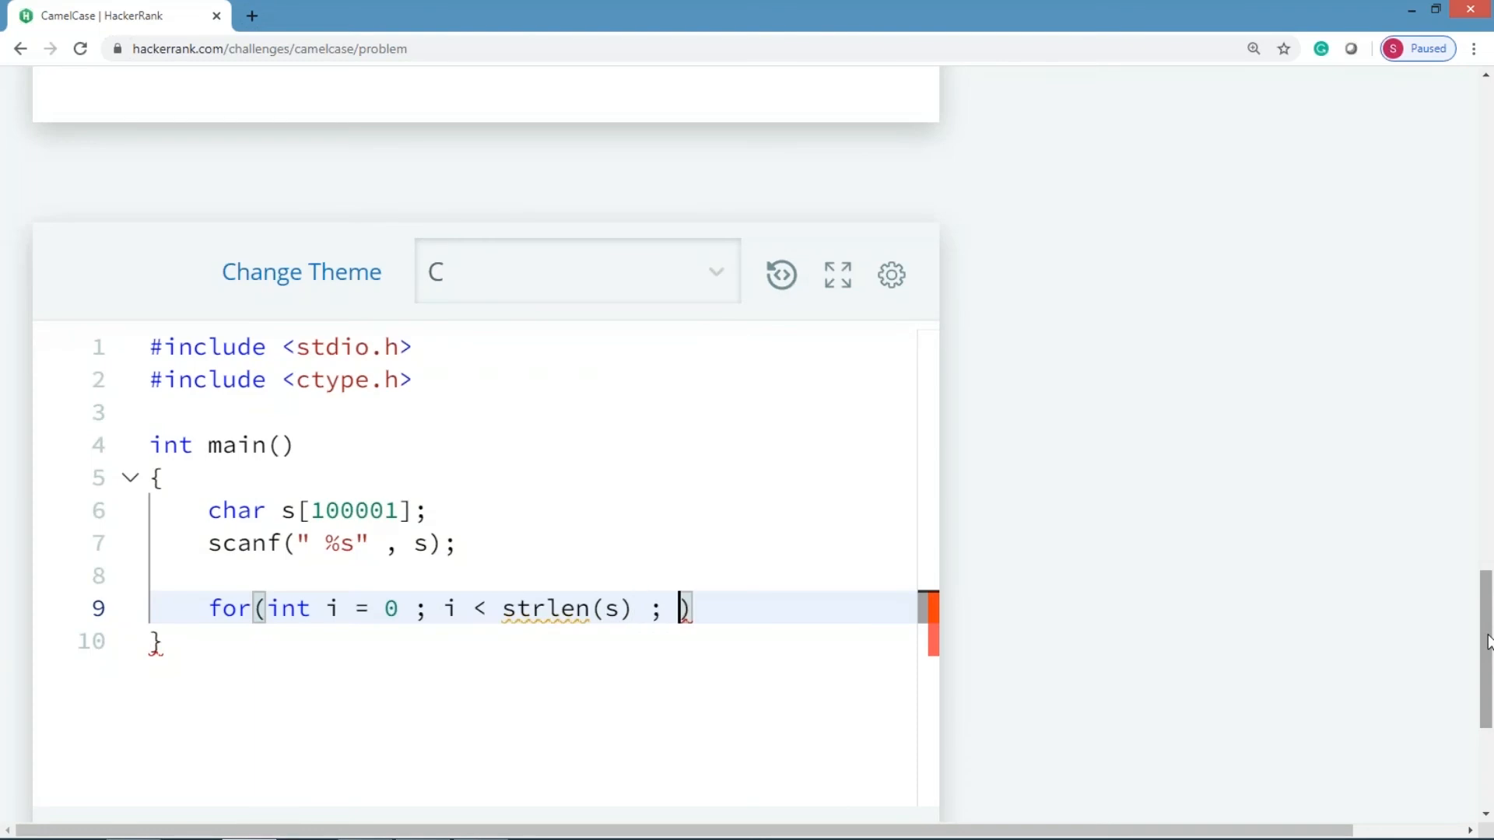
{"action": "type", "text": "i++"}
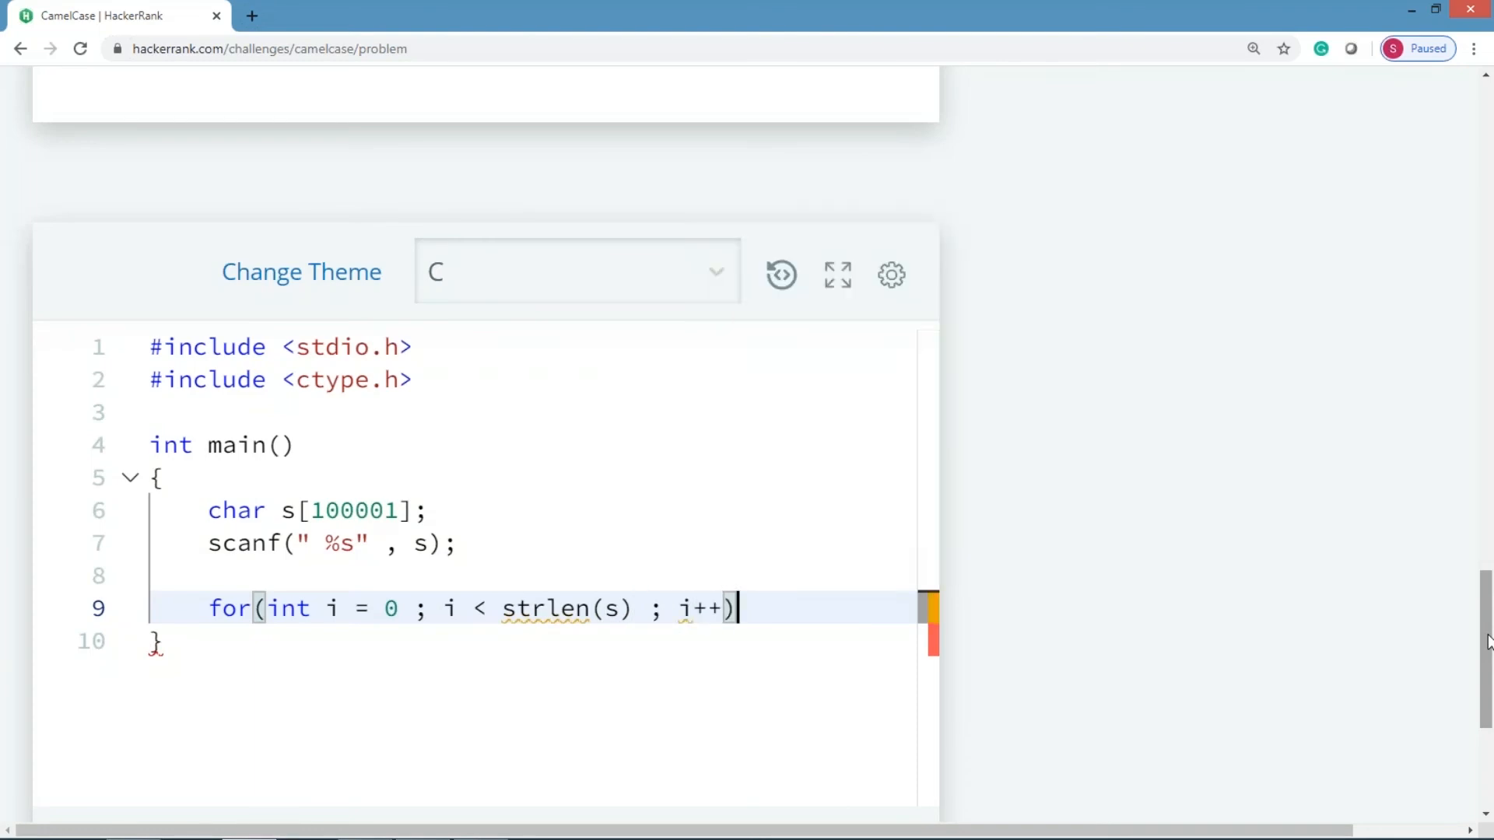
{"action": "key", "text": "Return"}
{"action": "type", "text": "{"}
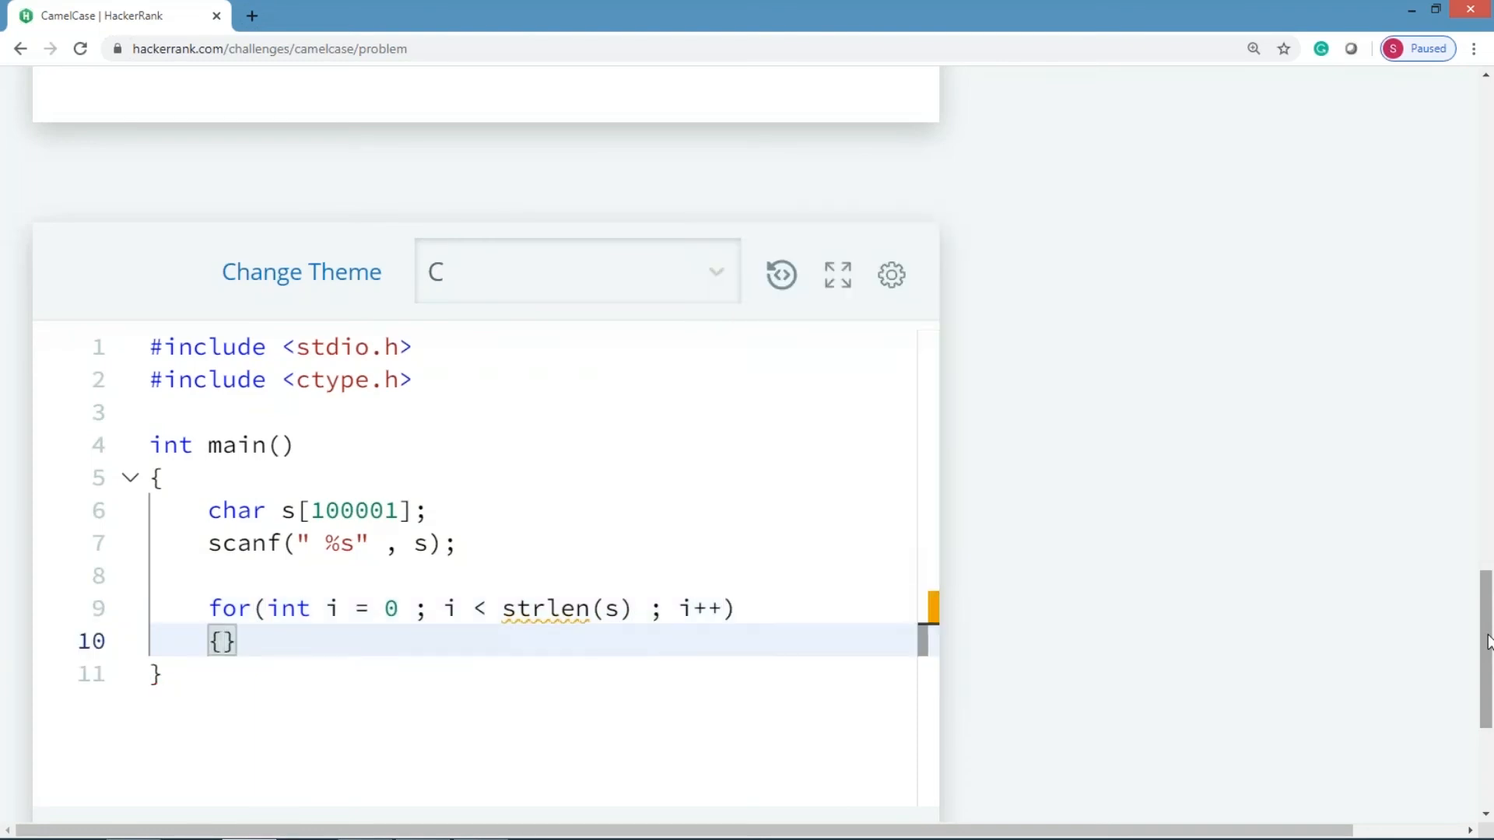
{"action": "key", "text": "Return"}
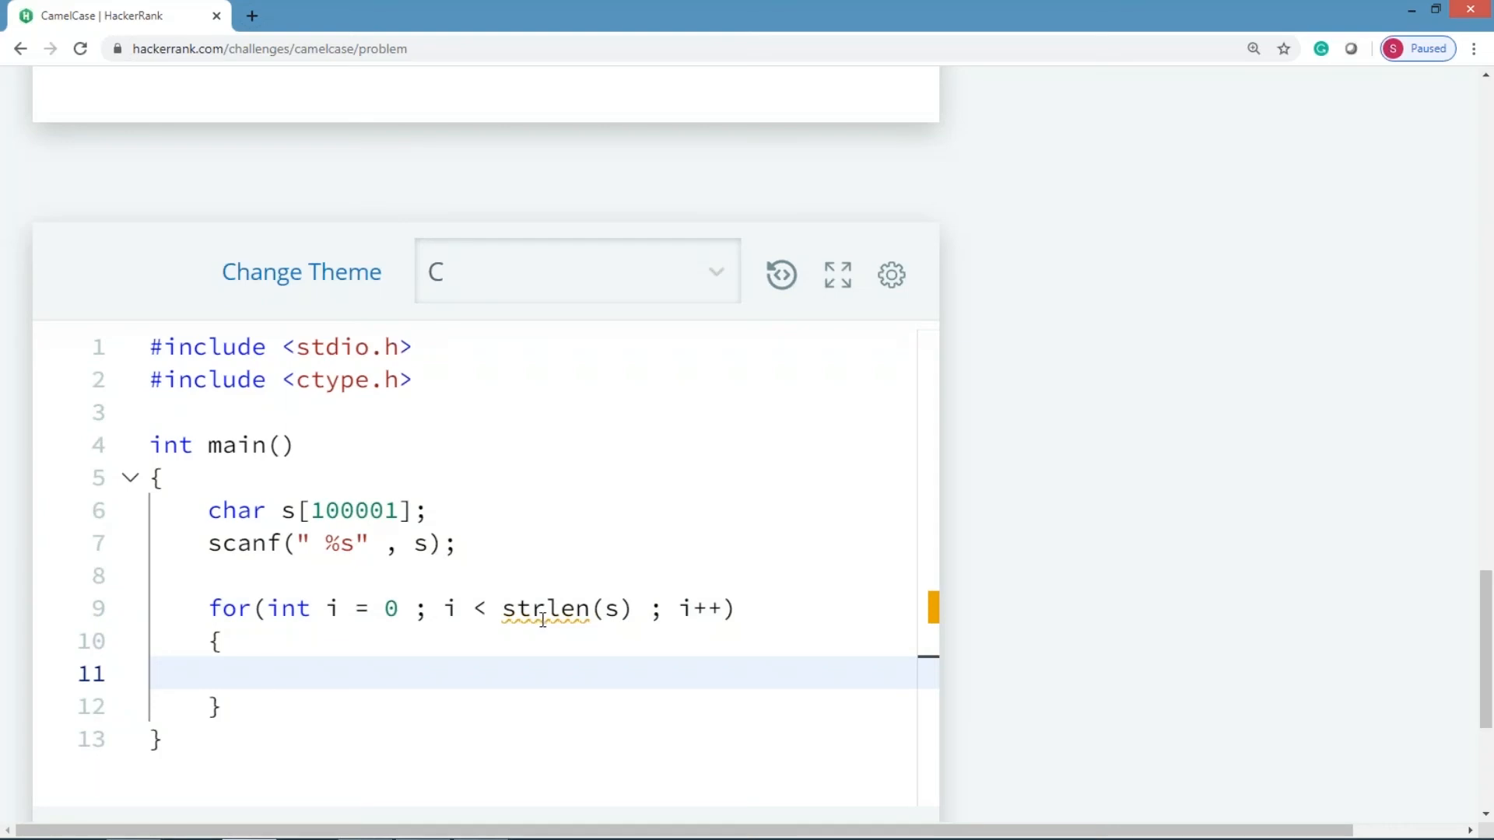
Replace the loop condition with s[i] != '\0' and insert a line above the for loop
{"action": "left_click", "coordinate": [636, 608]}
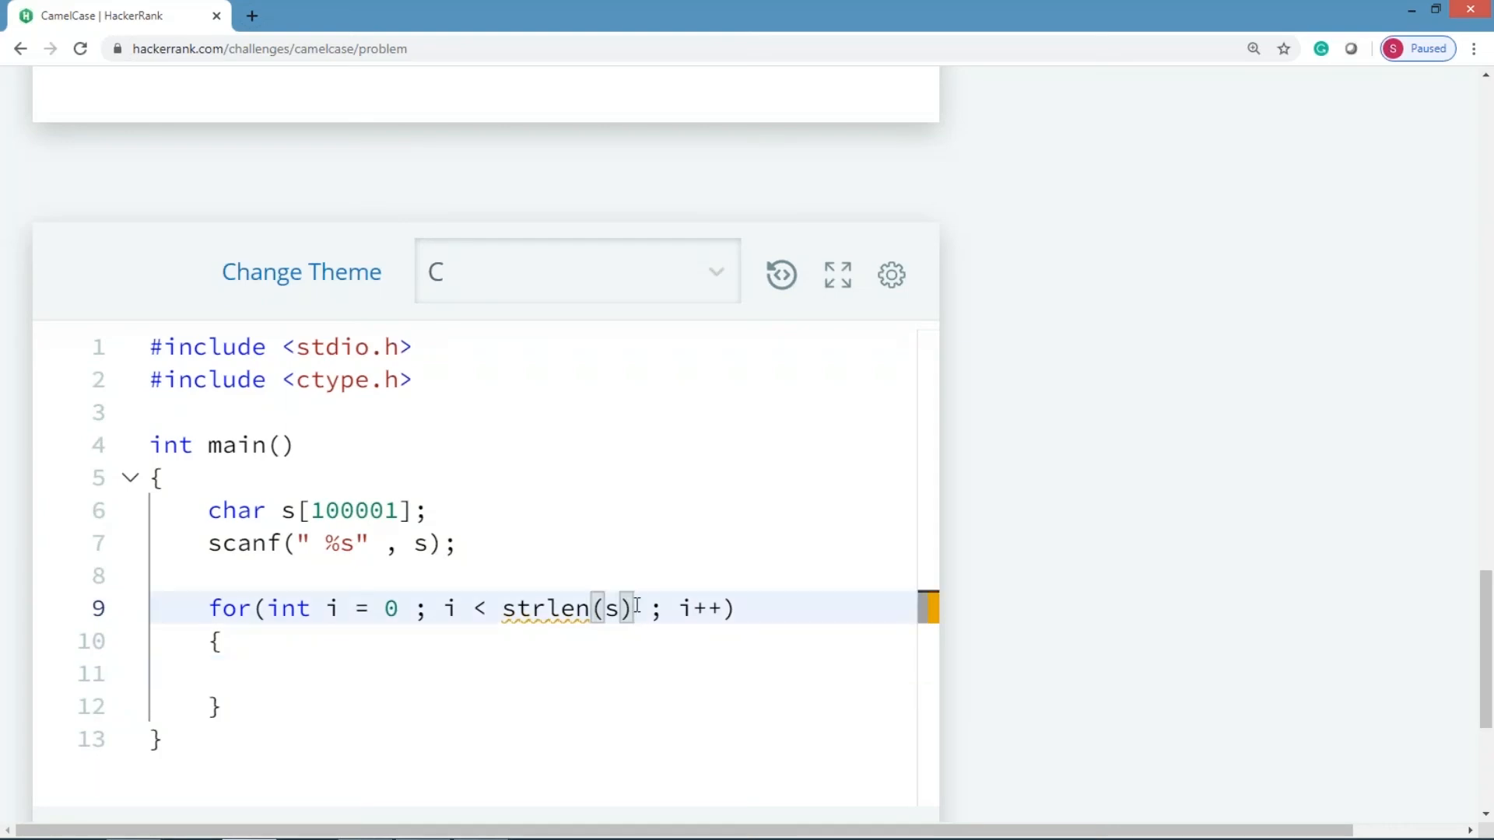
{"action": "left_click_drag", "start_coordinate": [635, 607], "coordinate": [446, 608]}
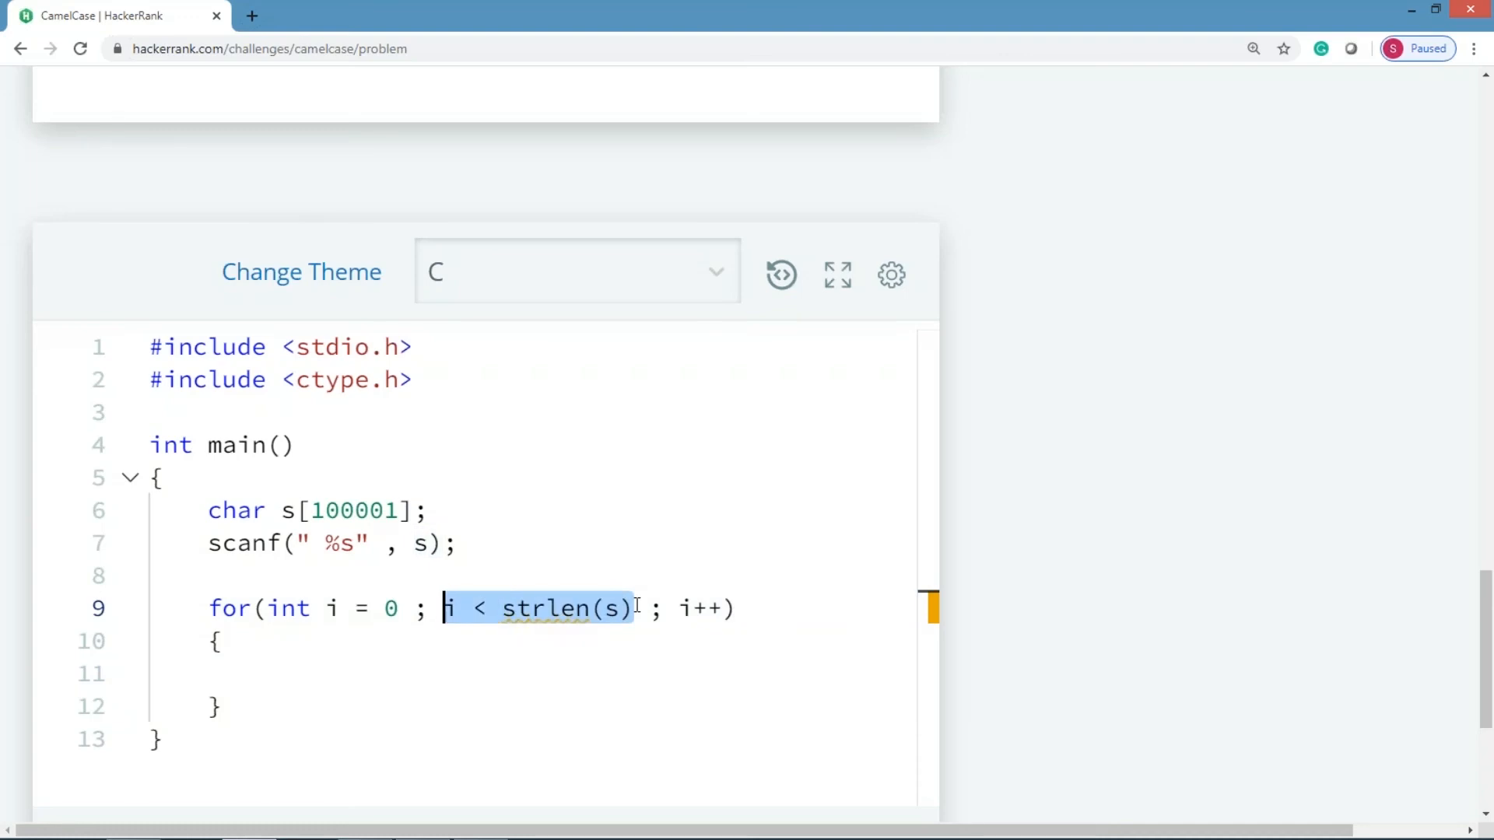
{"action": "type", "text": "s"}
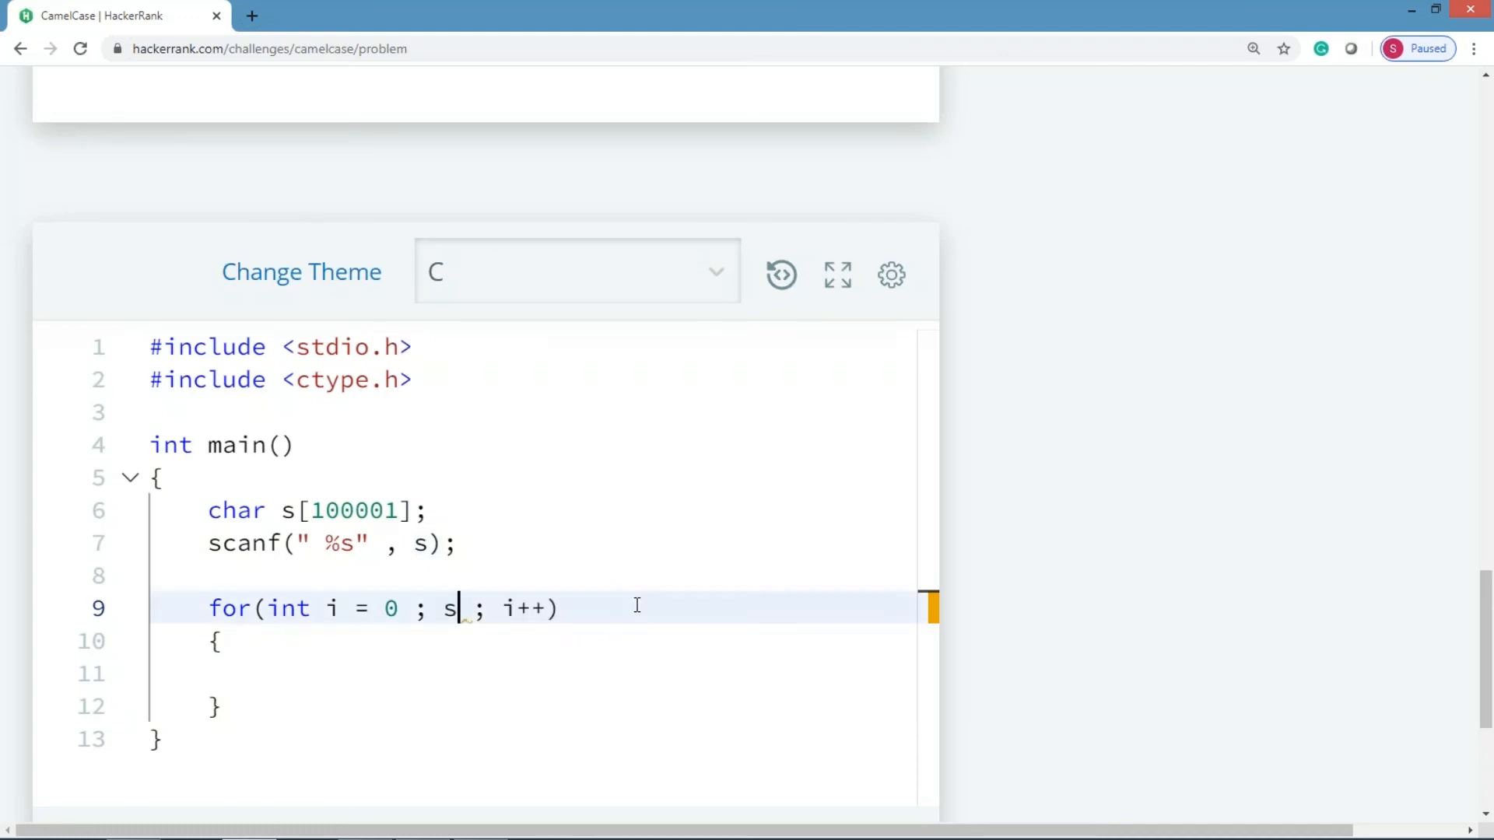
{"action": "type", "text": "[i] "}
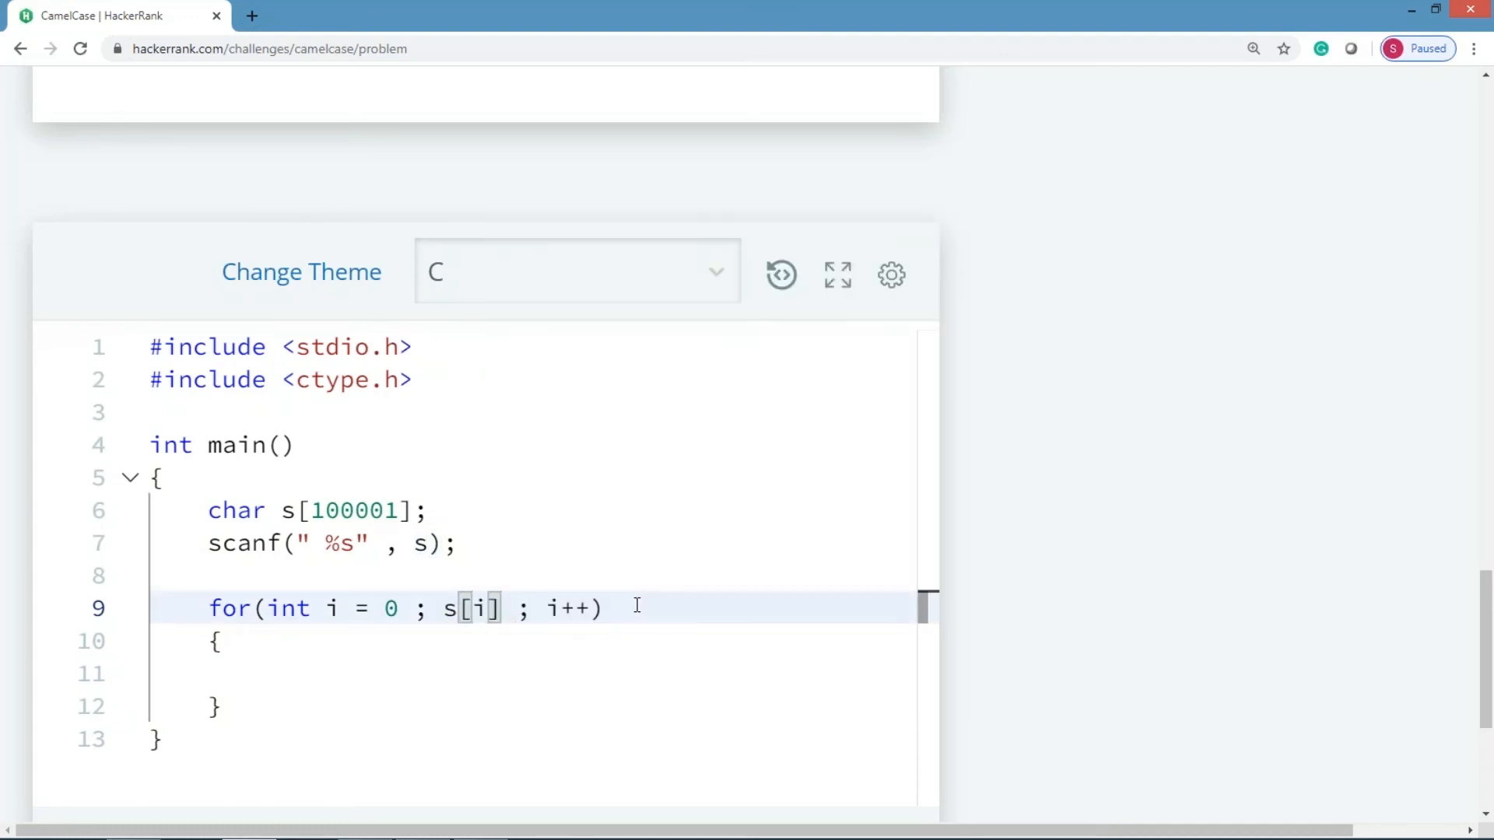
{"action": "type", "text": "!= '\\0"}
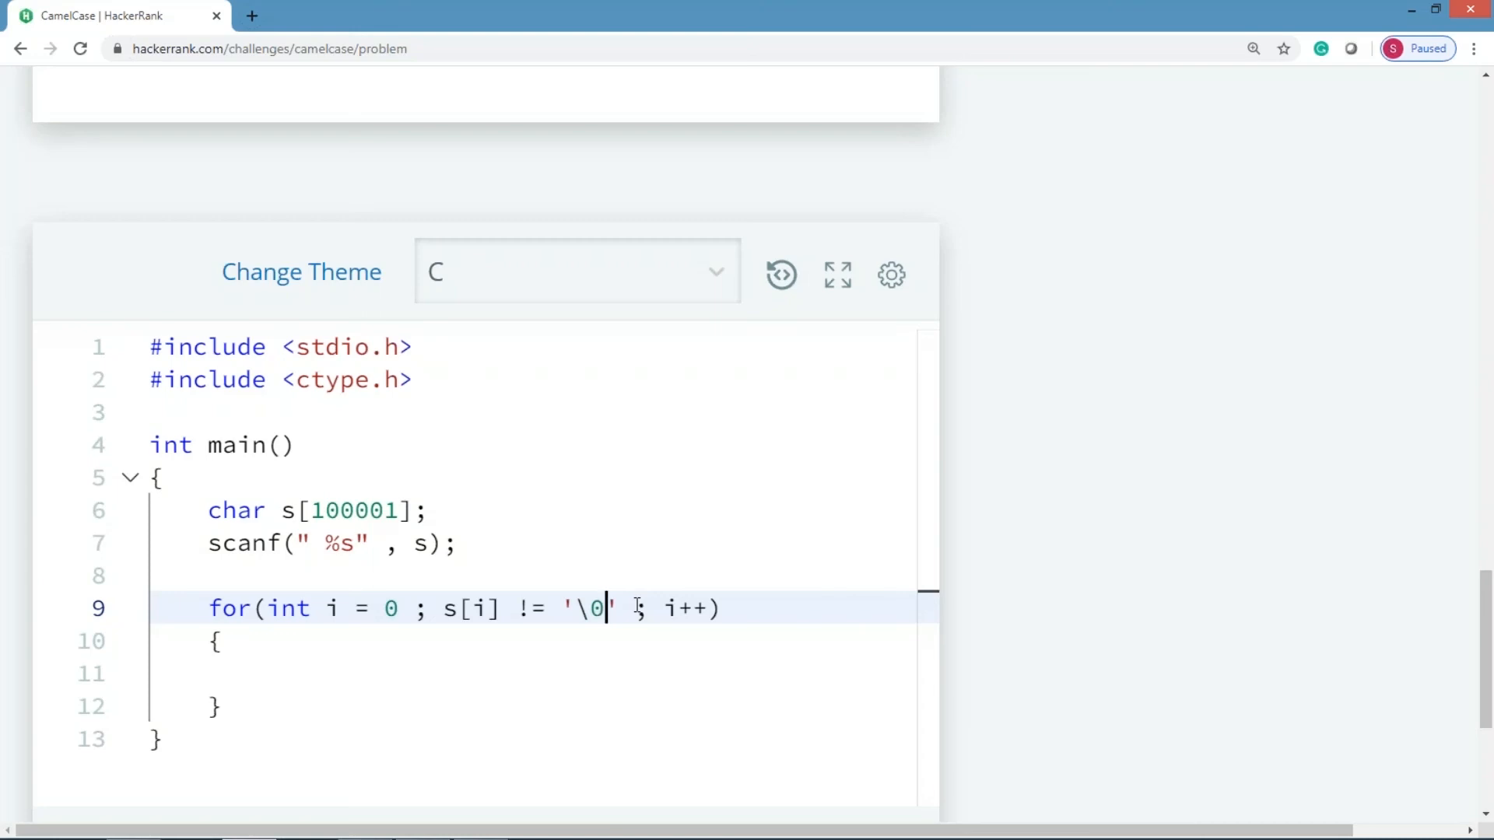
{"action": "key", "text": "Down"}
{"action": "key", "text": "Down"}
{"action": "key", "text": "Tab"}
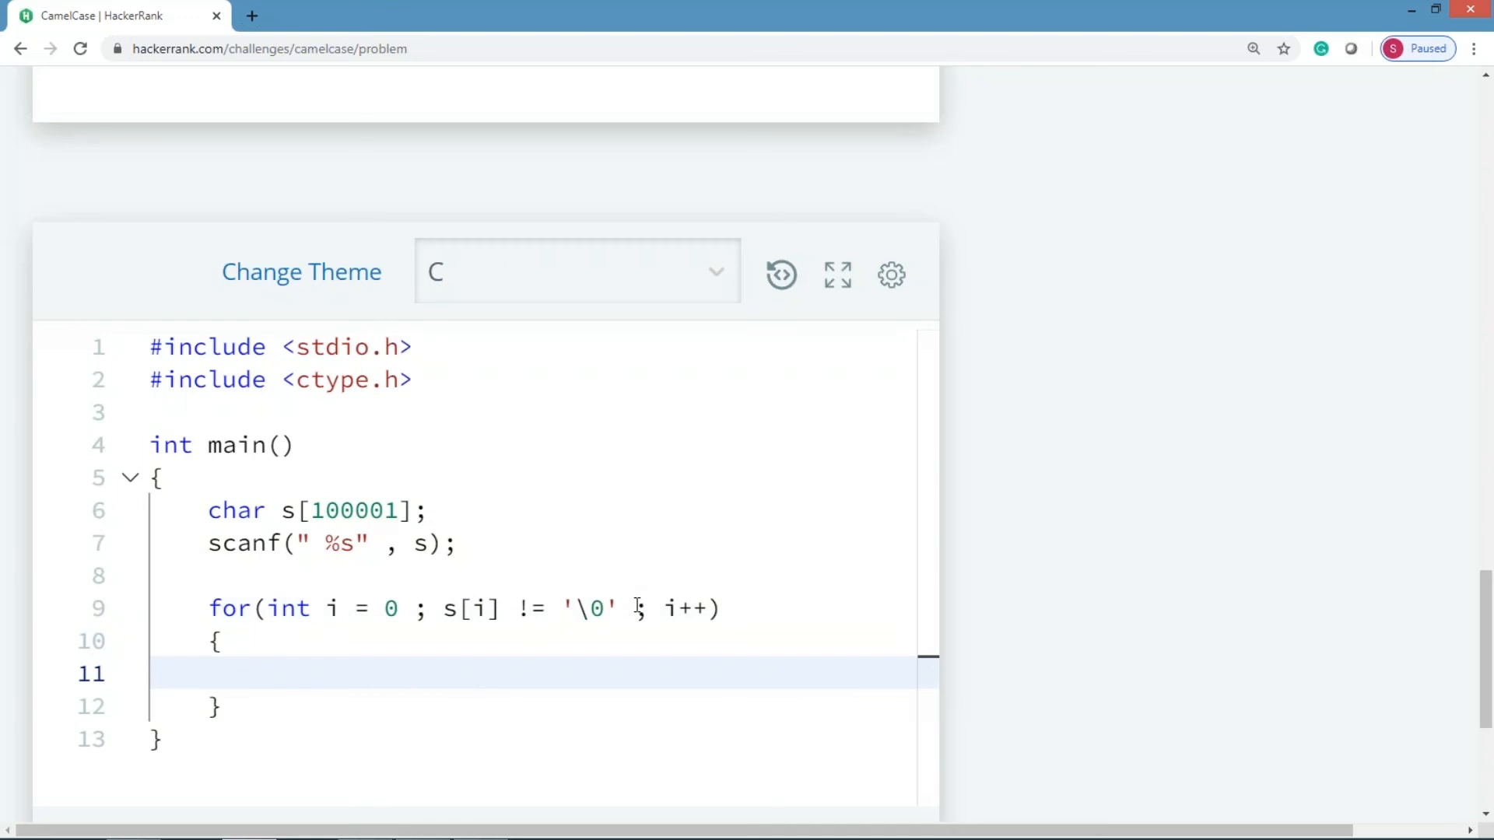
{"action": "key", "text": "Up"}
{"action": "key", "text": "Up"}
{"action": "key", "text": "Up"}
{"action": "key", "text": "Return"}
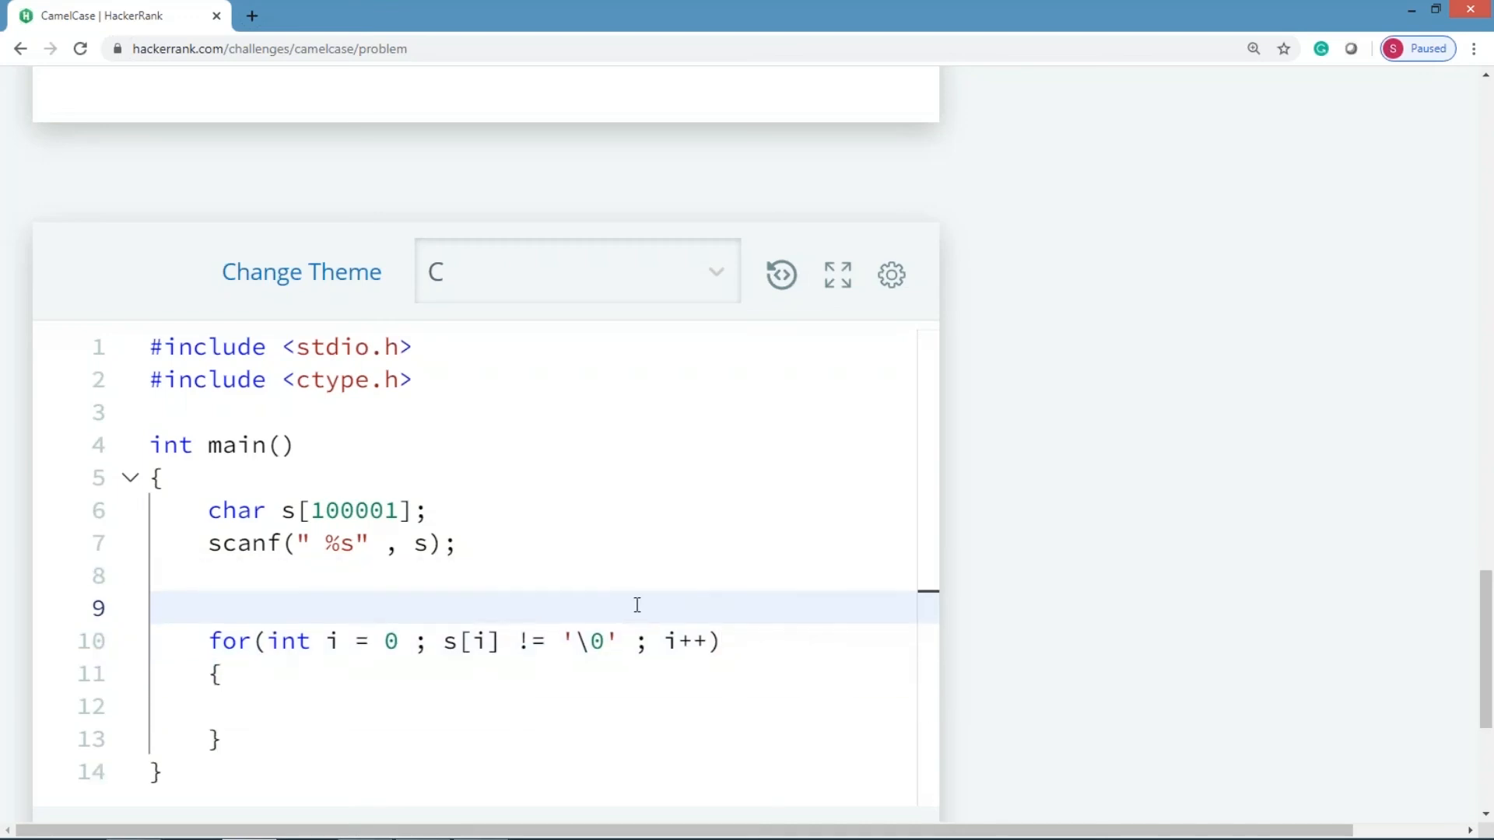
{"action": "type", "text": "int c;"}
Inside the loop, write if(isupper(s[i]) != 0) c++; to count uppercase letters
{"action": "key", "text": "Down"}
{"action": "key", "text": "Down"}
{"action": "key", "text": "Down"}
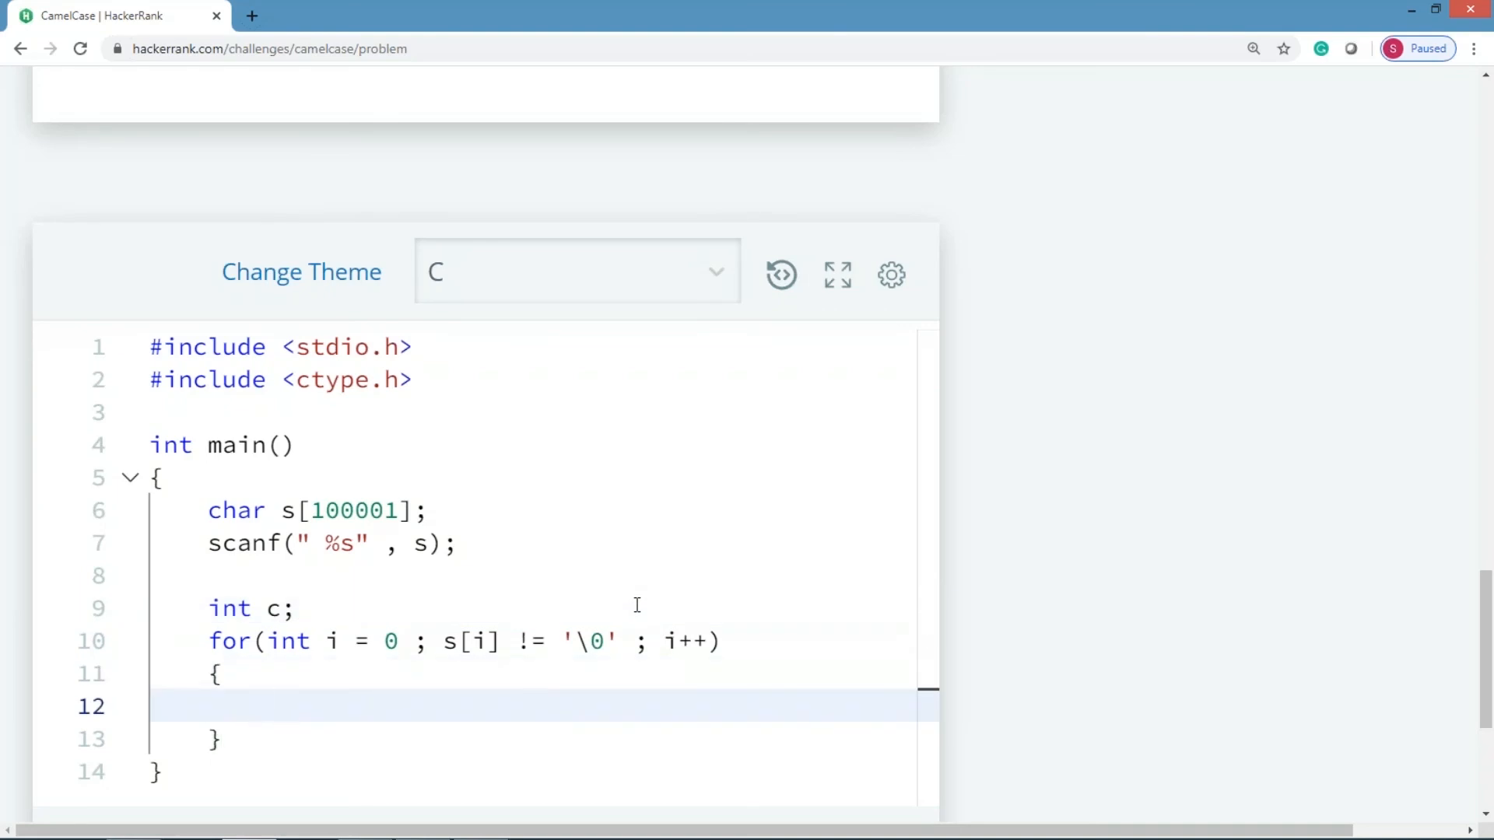
{"action": "type", "text": "if()"}
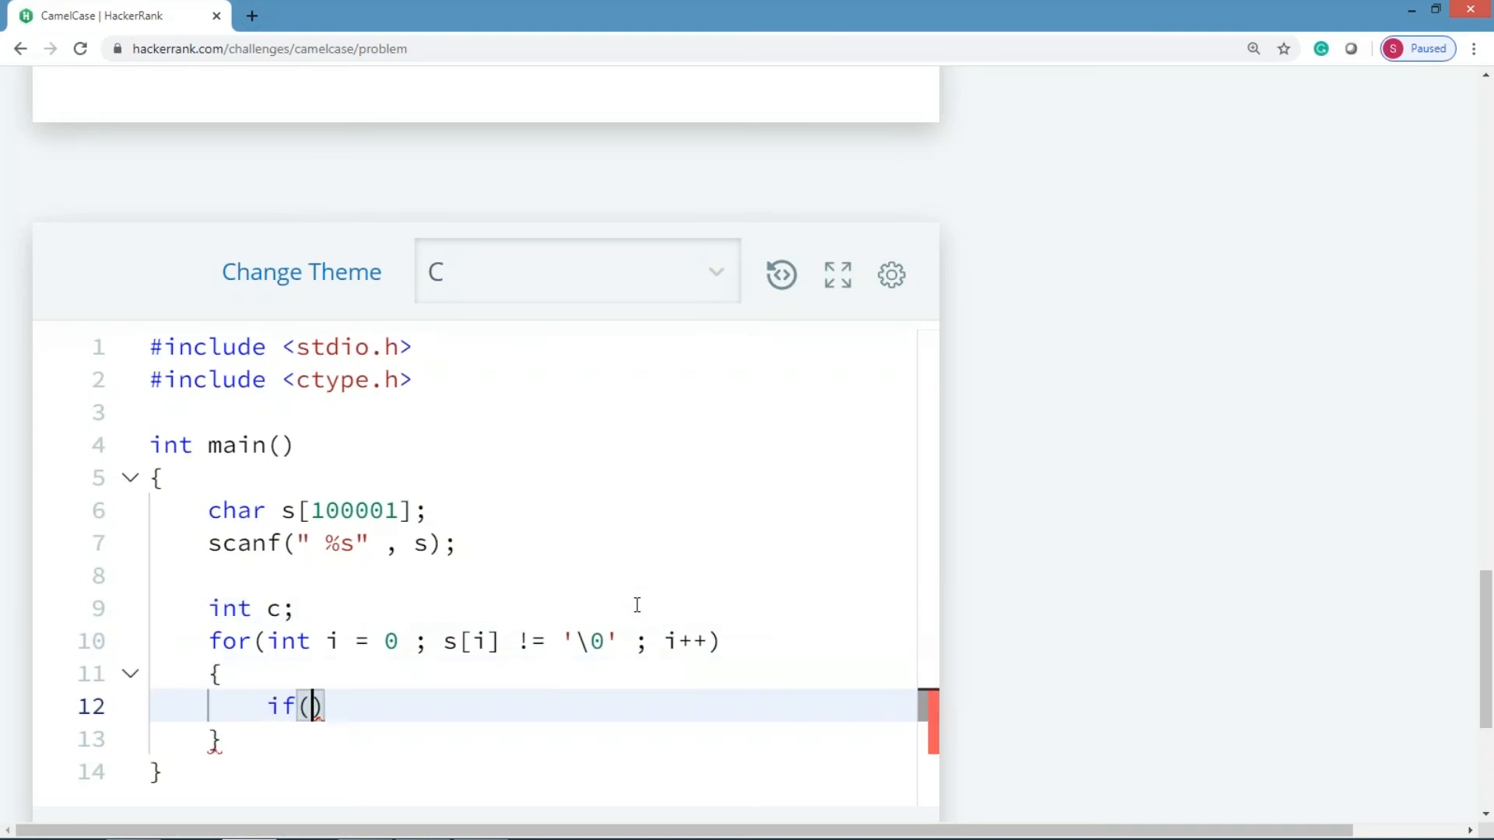
{"action": "key", "text": "Left"}
{"action": "type", "text": "s[i]"}
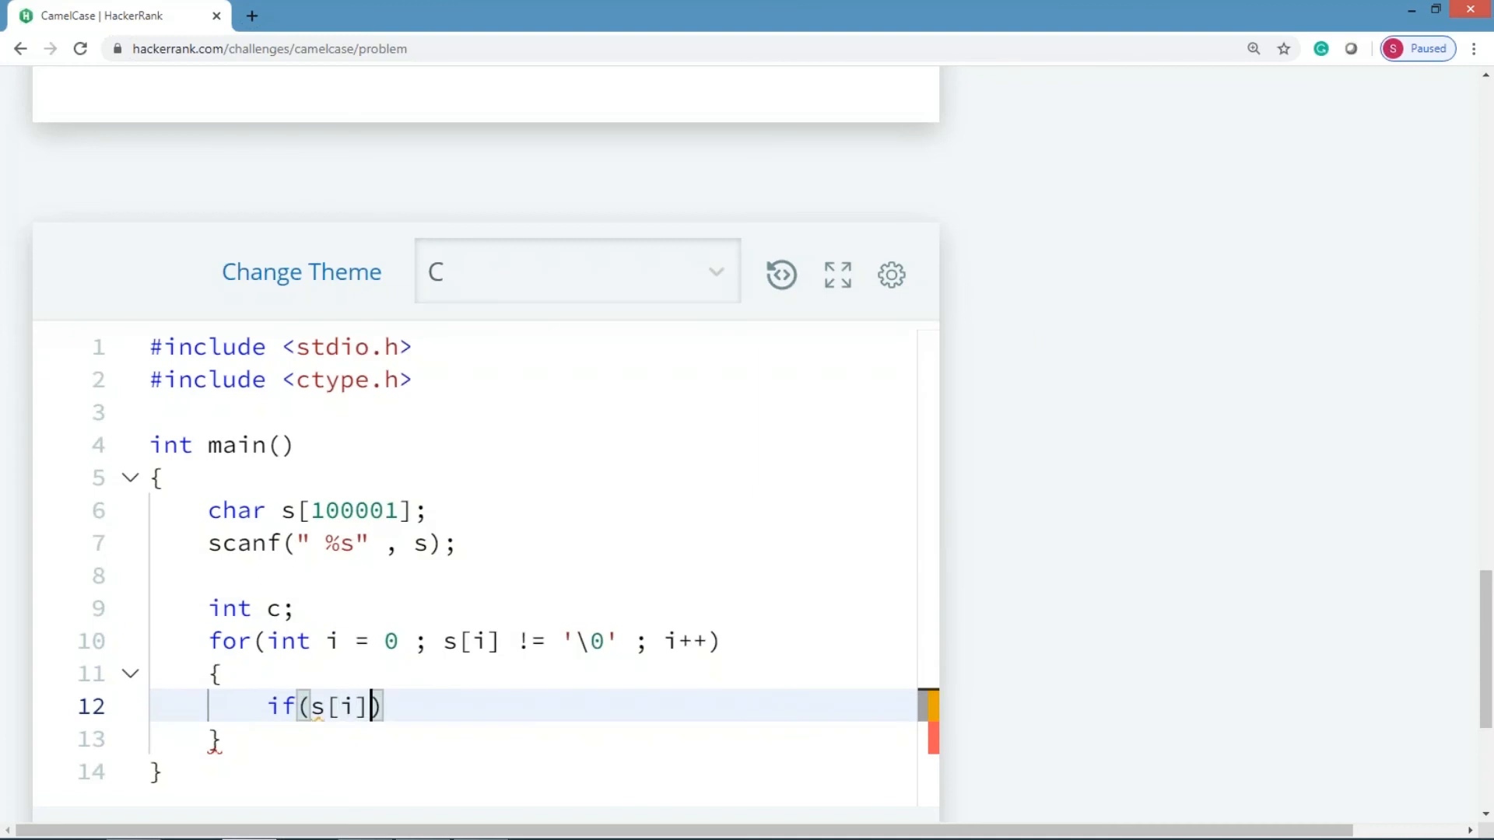
{"action": "type", "text": " == '"}
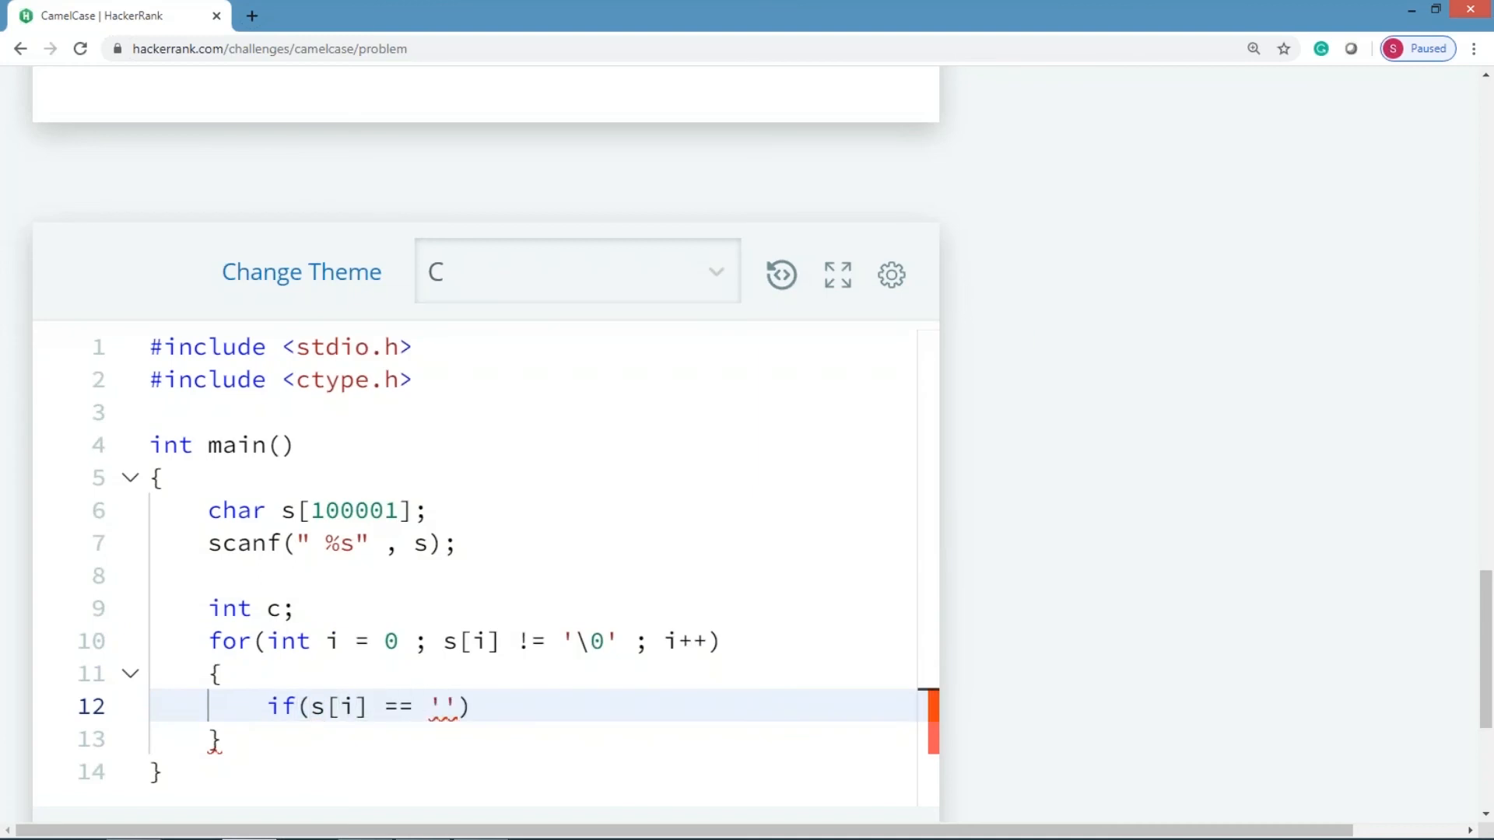
{"action": "key", "text": "BackSpace"}
{"action": "key", "text": "BackSpace"}
{"action": "key", "text": "BackSpace"}
{"action": "key", "text": "BackSpace"}
{"action": "key", "text": "BackSpace"}
{"action": "key", "text": "BackSpace"}
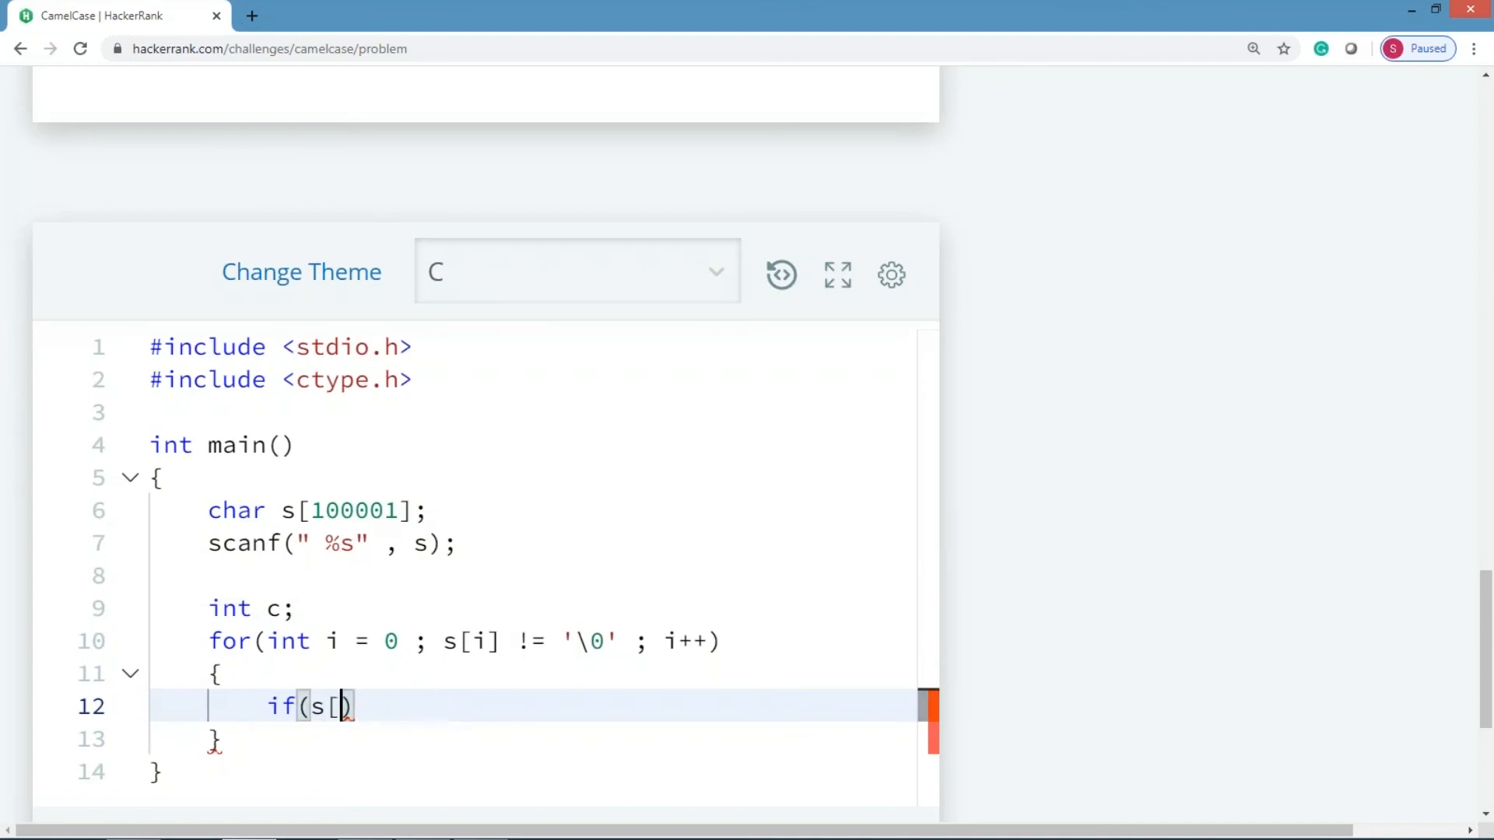
{"action": "key", "text": "BackSpace"}
{"action": "key", "text": "BackSpace"}
{"action": "type", "text": "is"}
{"action": "type", "text": "upper(s"}
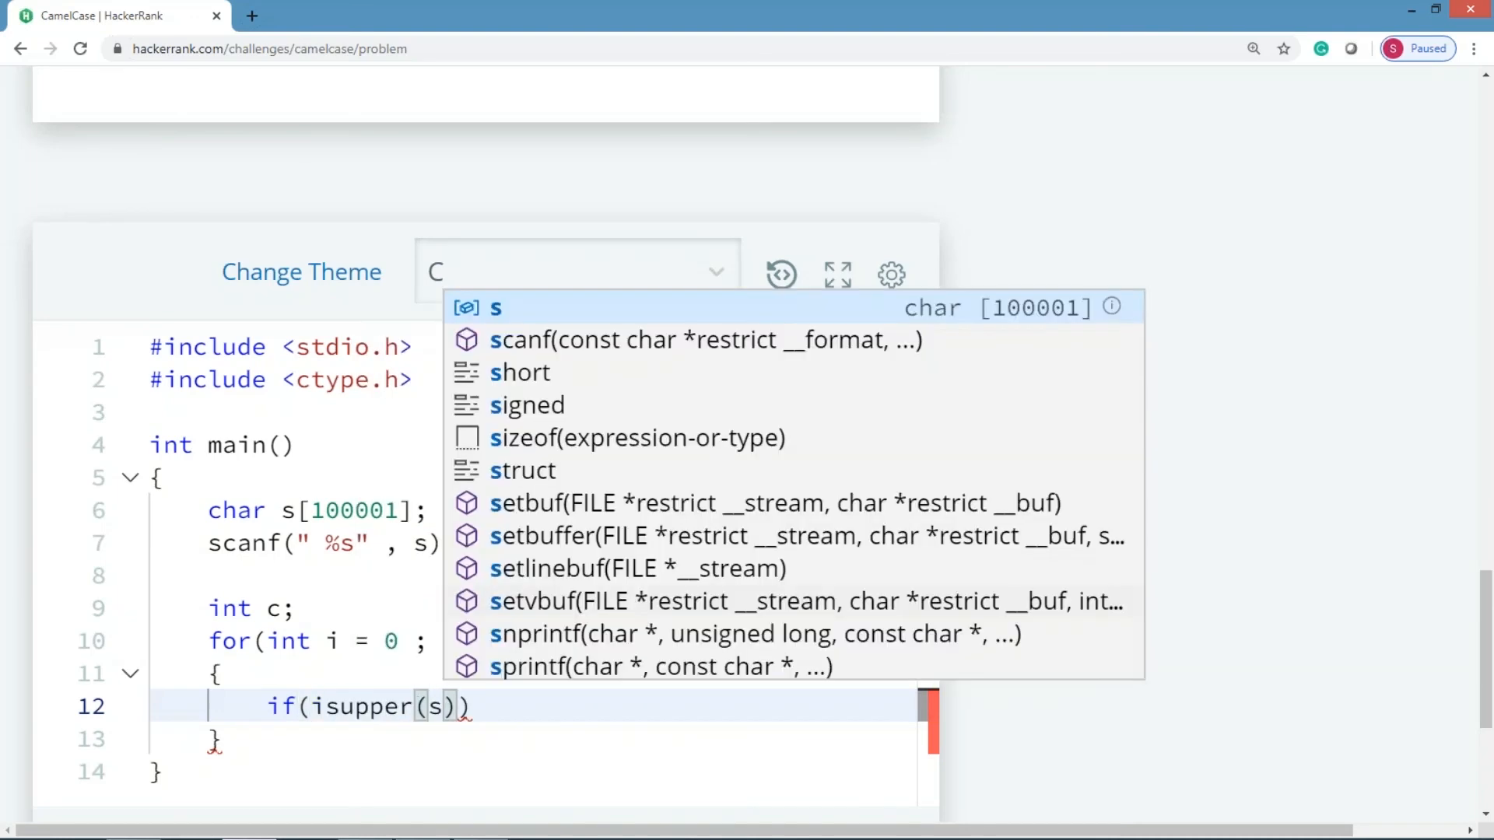
{"action": "type", "text": "[i"}
{"action": "key", "text": "Right"}
{"action": "key", "text": "Right"}
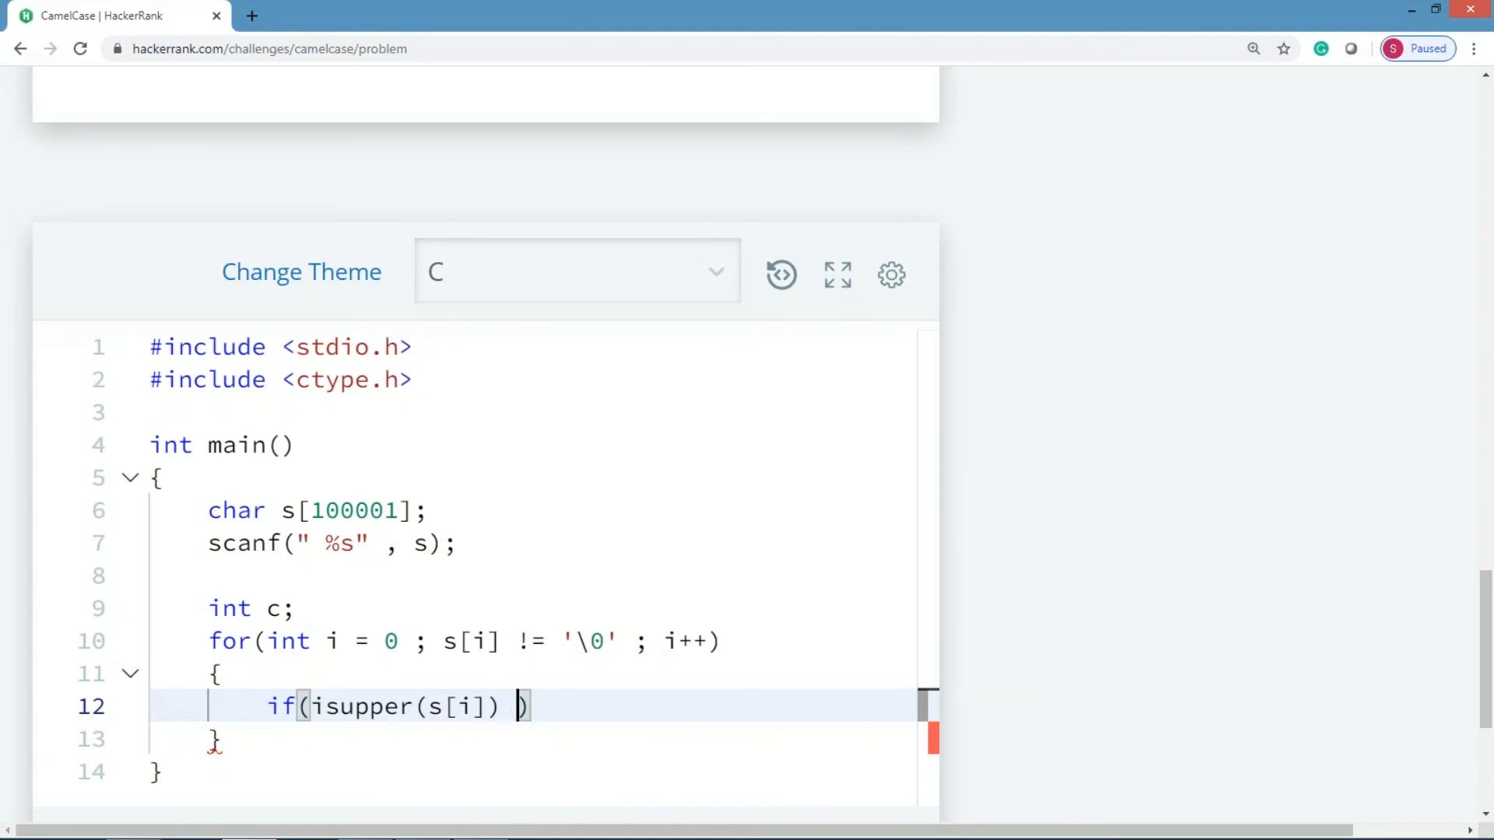
{"action": "type", "text": "!= 0"}
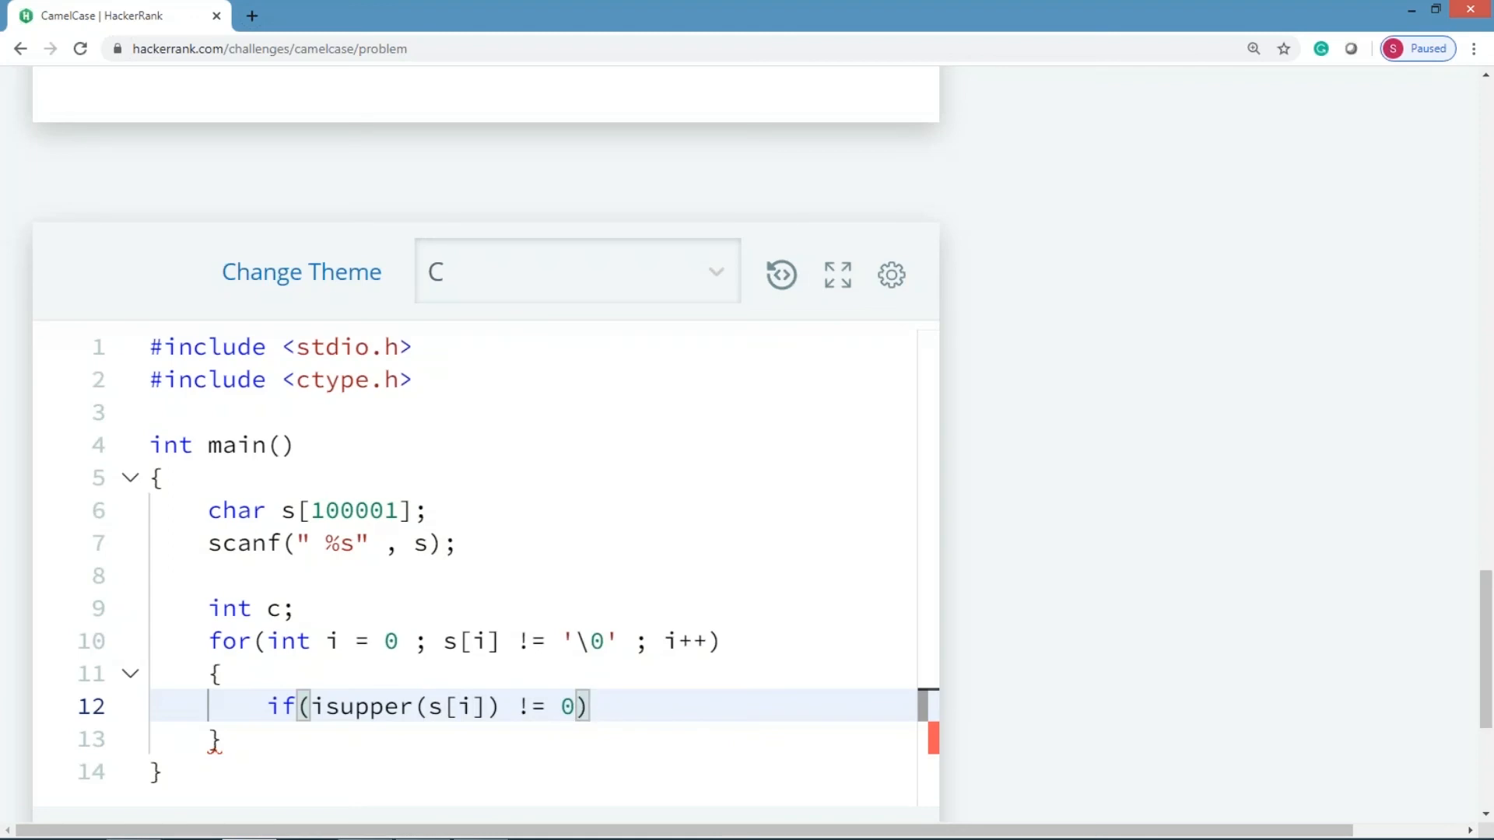
{"action": "key", "text": "Return"}
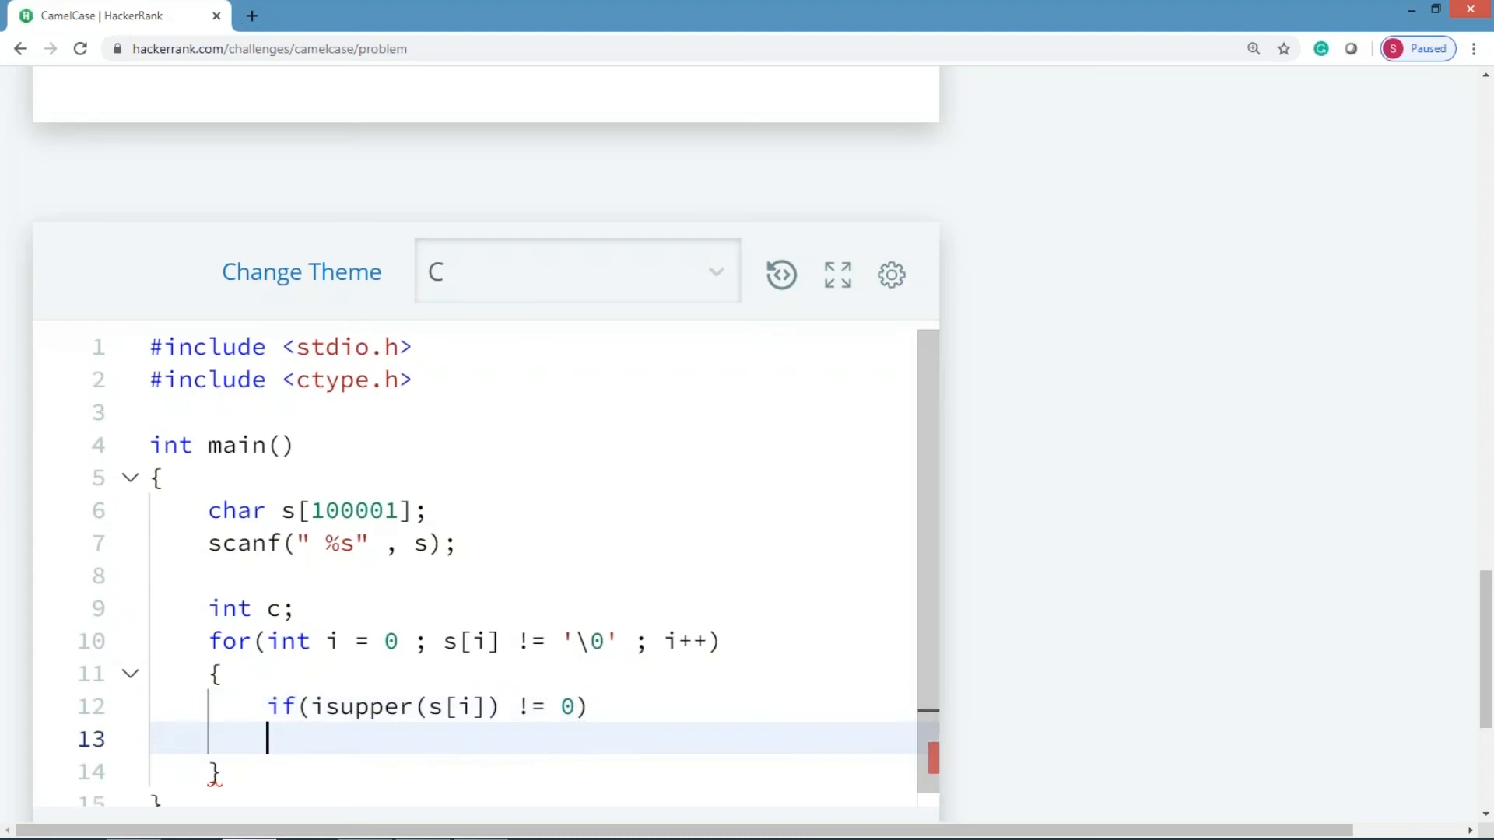
{"action": "key", "text": "Tab"}
{"action": "type", "text": "c++"}
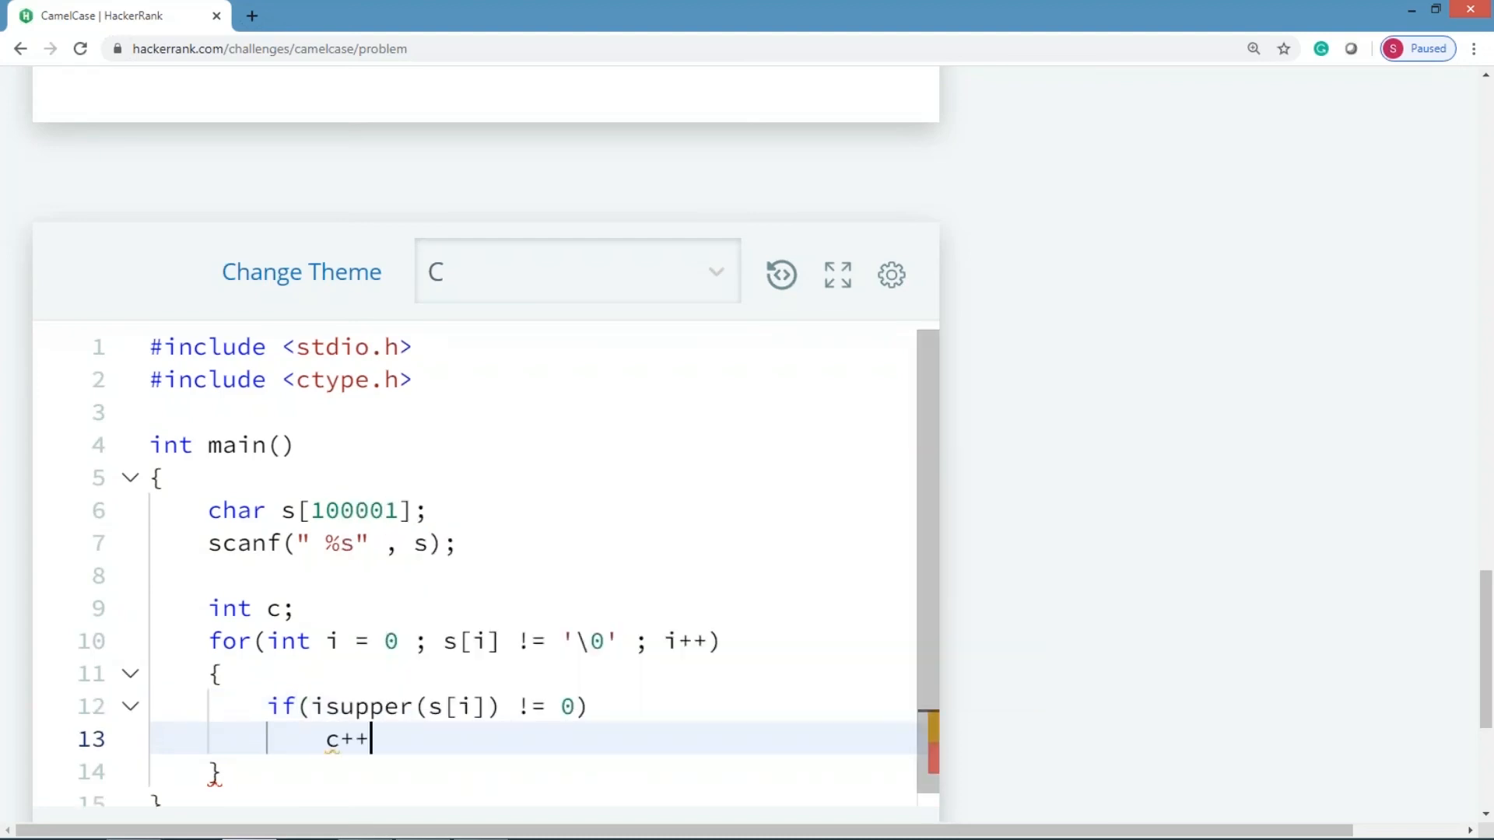
{"action": "type", "text": ";"}
After the loop, add printf("%d\n",c+1); to output the word count
{"action": "key", "text": "Down"}
{"action": "key", "text": "Return"}
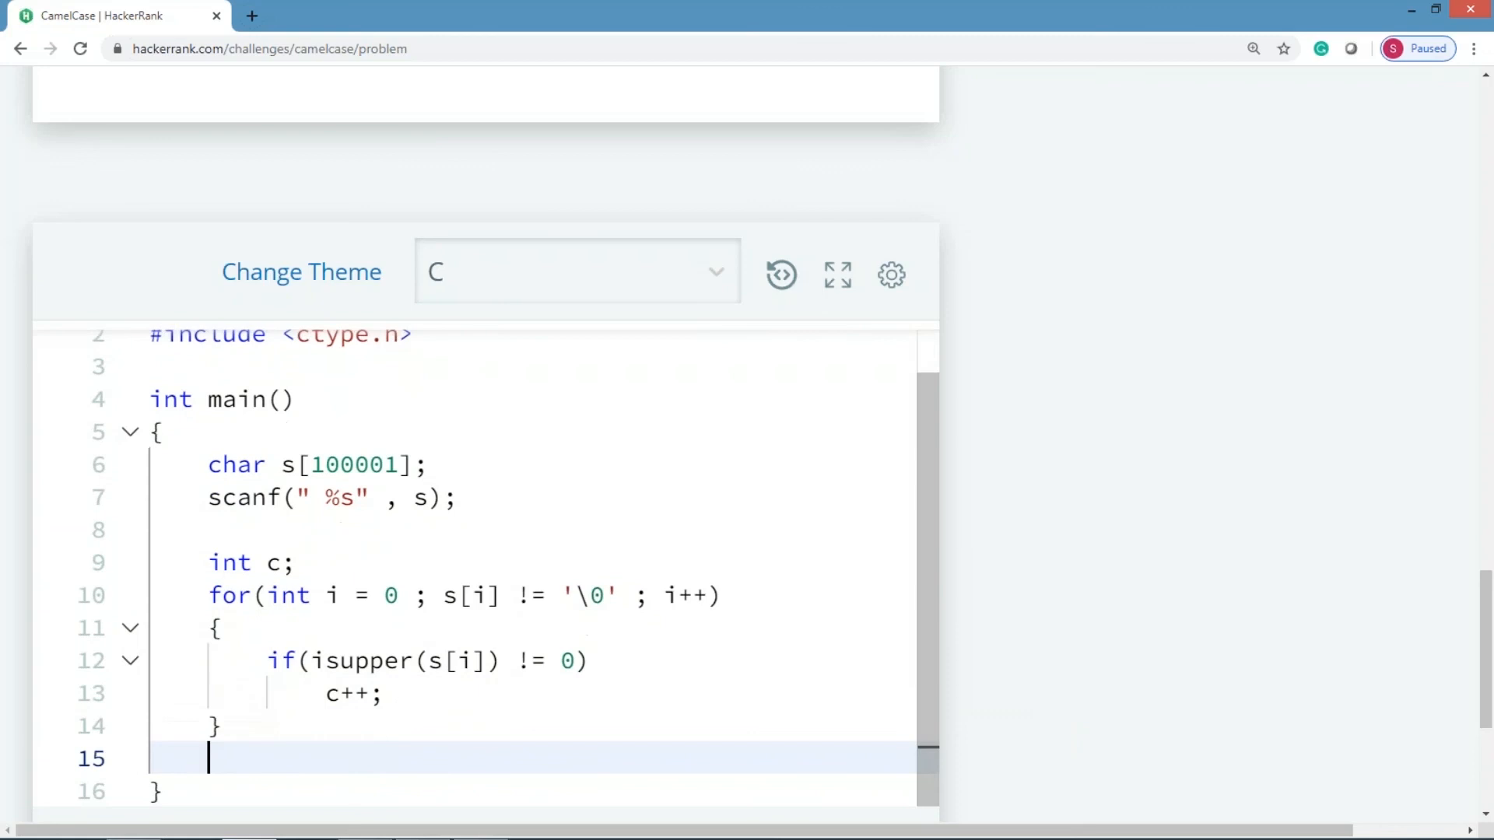
{"action": "type", "text": "printf"}
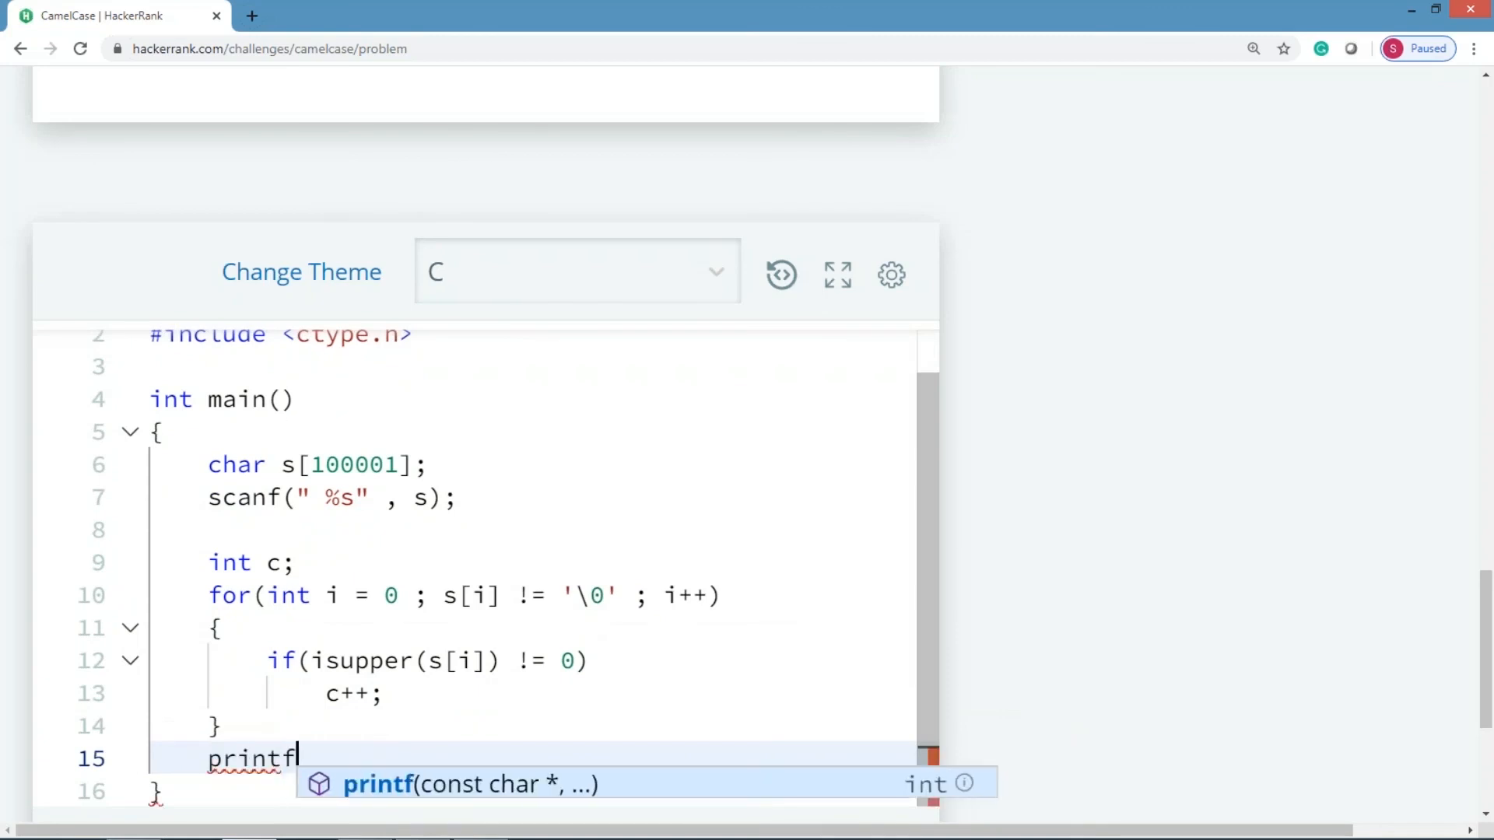
{"action": "type", "text": "(\"%d"}
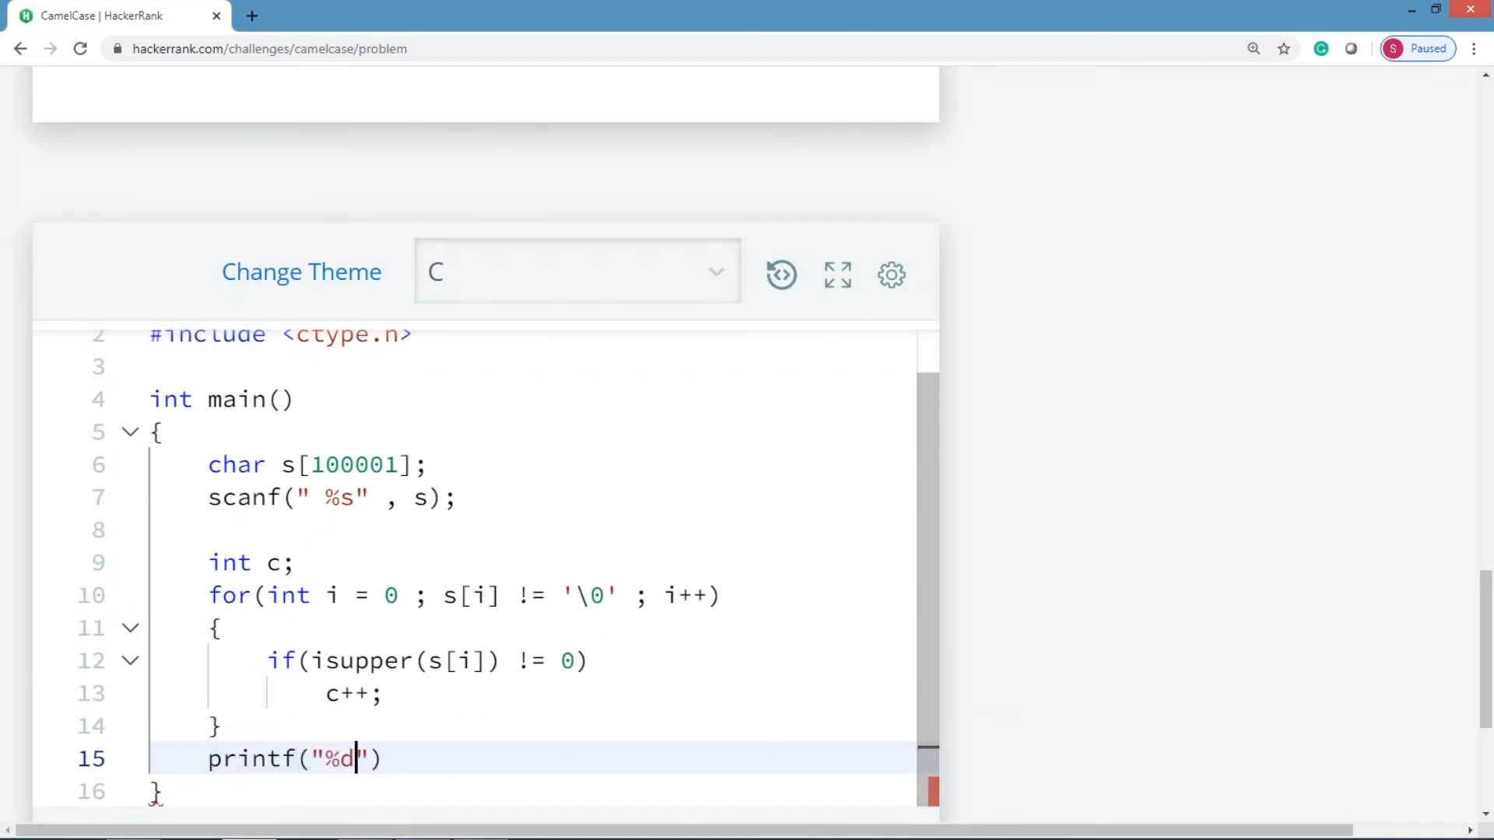
{"action": "type", "text": "\\n"}
{"action": "key", "text": "Right"}
{"action": "type", "text": ","}
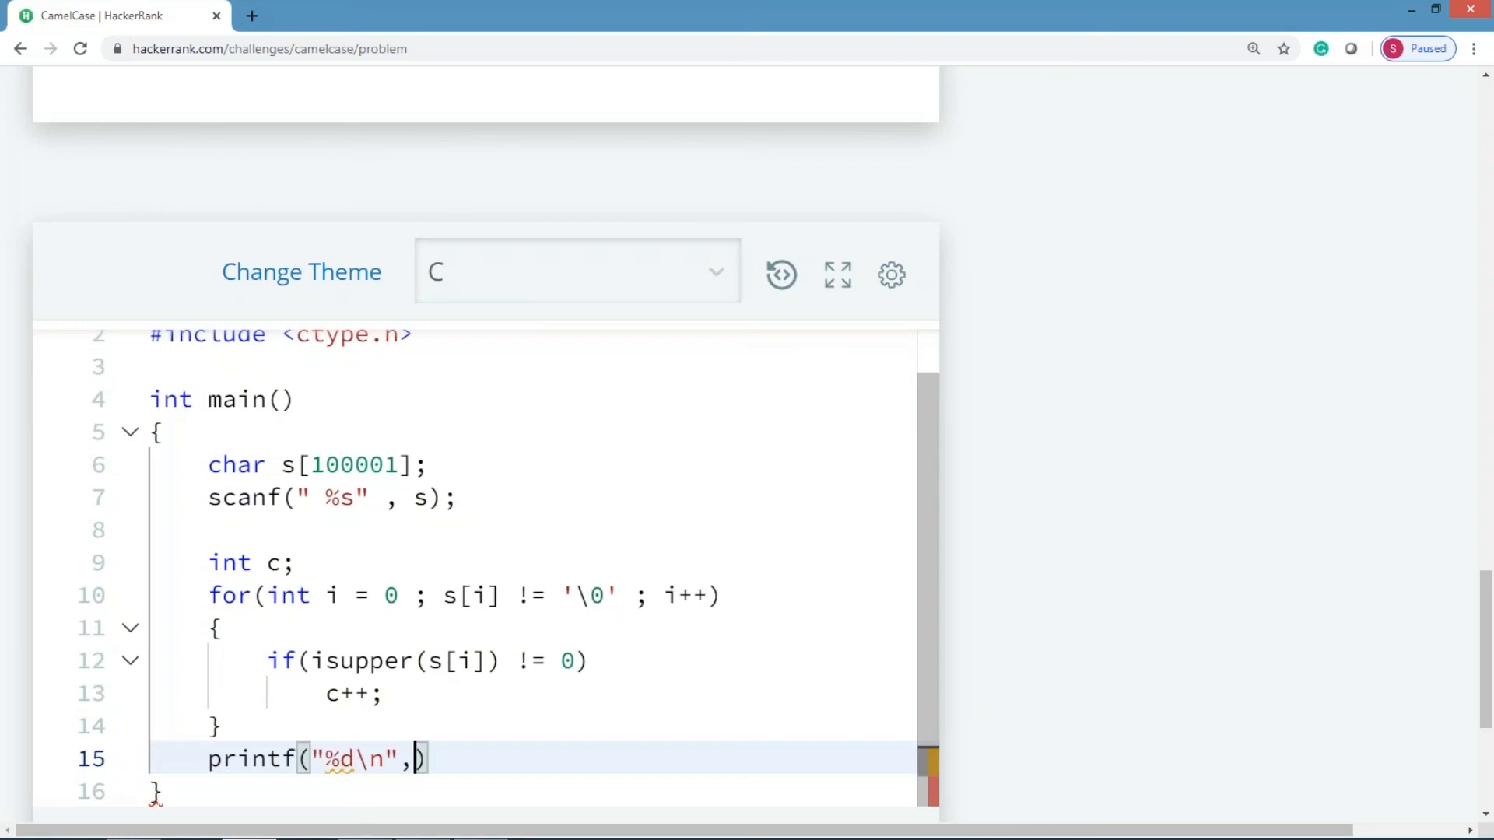
{"action": "type", "text": "c+1"}
{"action": "key", "text": "Right"}
{"action": "type", "text": ";"}
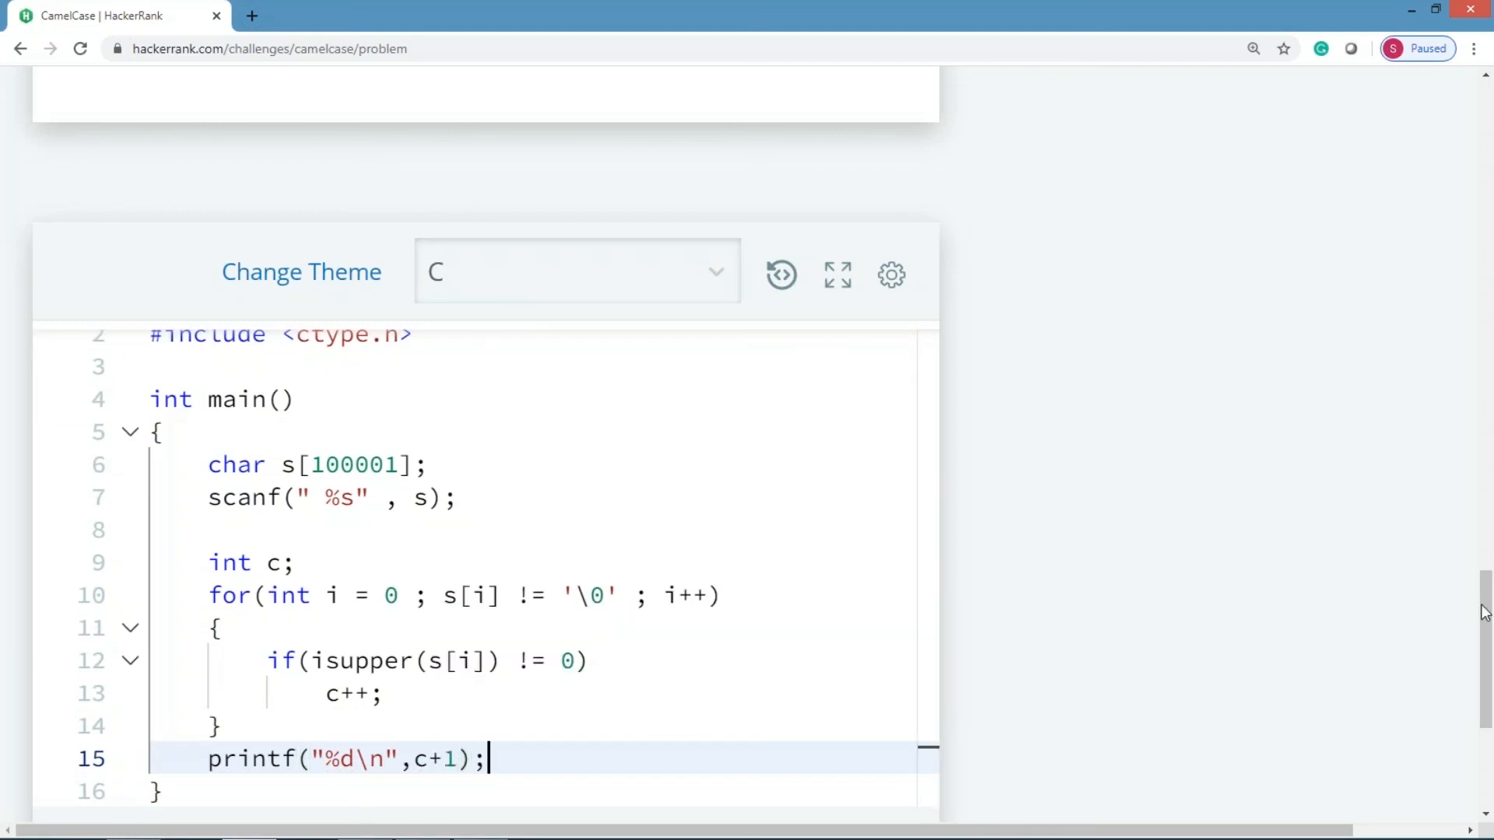
{"action": "left_click_drag", "start_coordinate": [1487, 613], "coordinate": [1487, 664]}
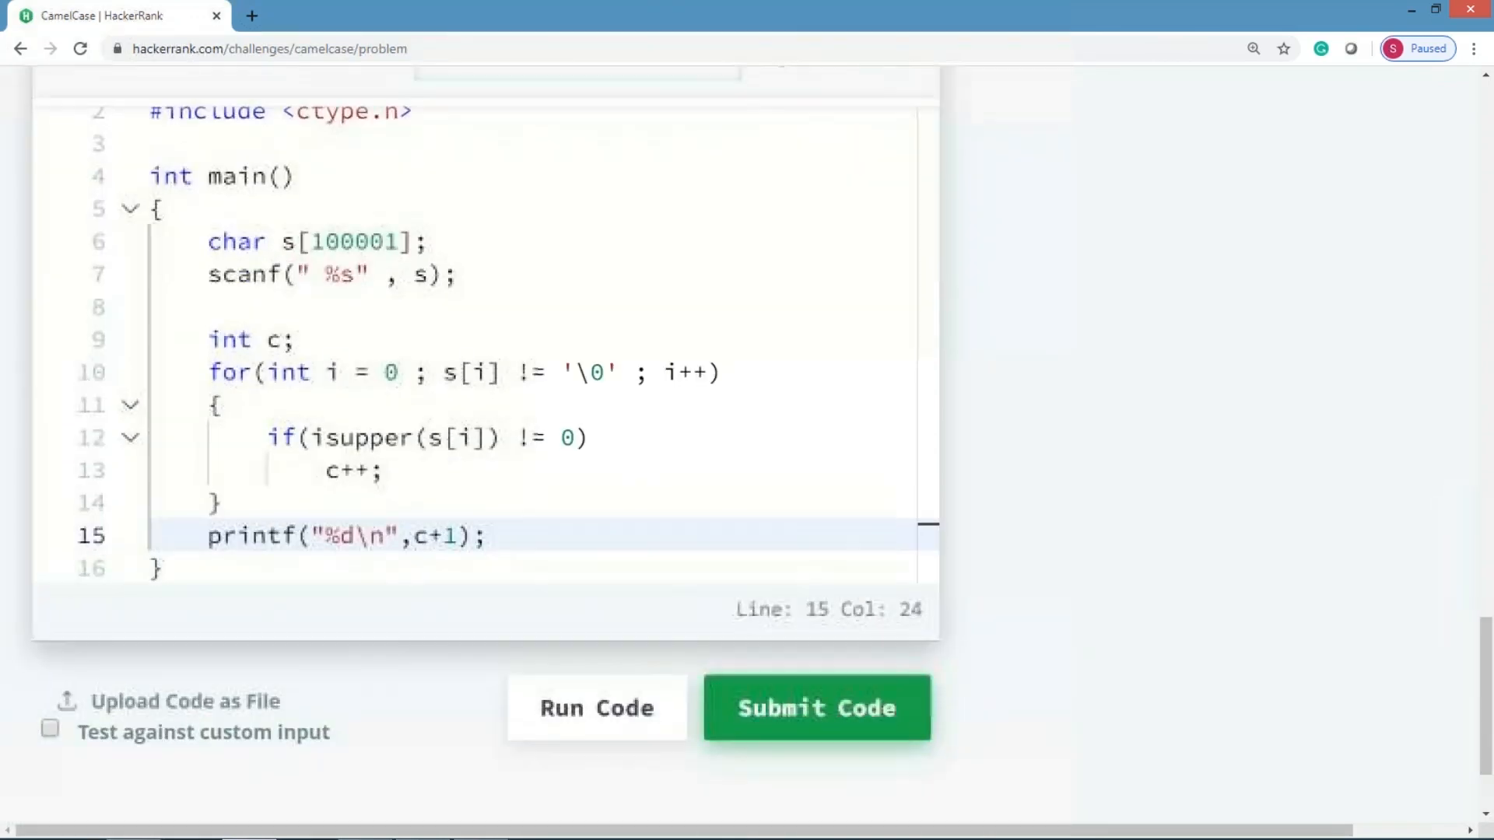
Run the code on the sample test, which fails with 4198869 instead of 5
{"action": "left_click", "coordinate": [564, 715]}
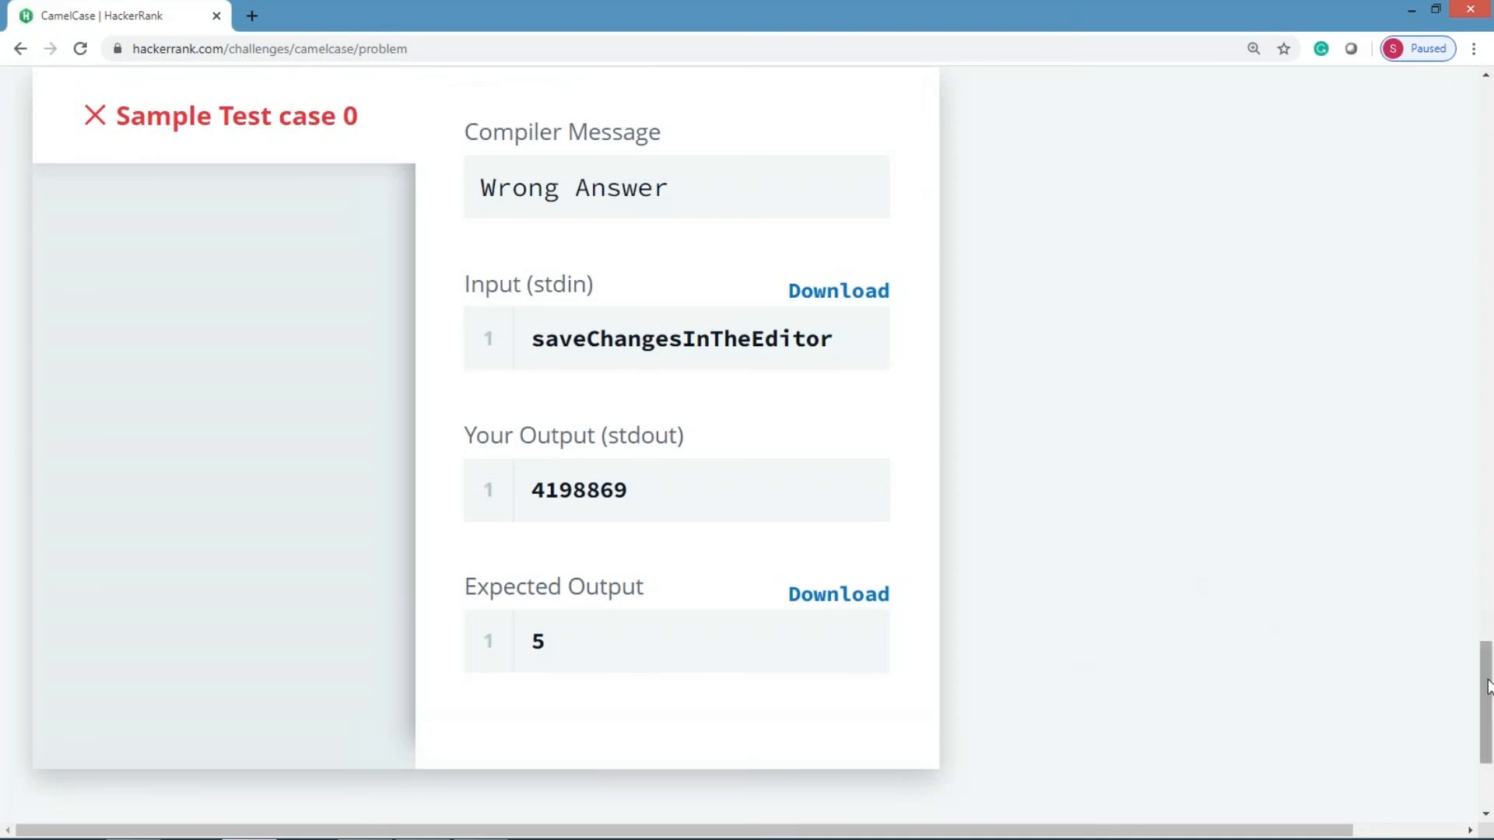
{"action": "left_click_drag", "start_coordinate": [1485, 654], "coordinate": [1485, 549]}
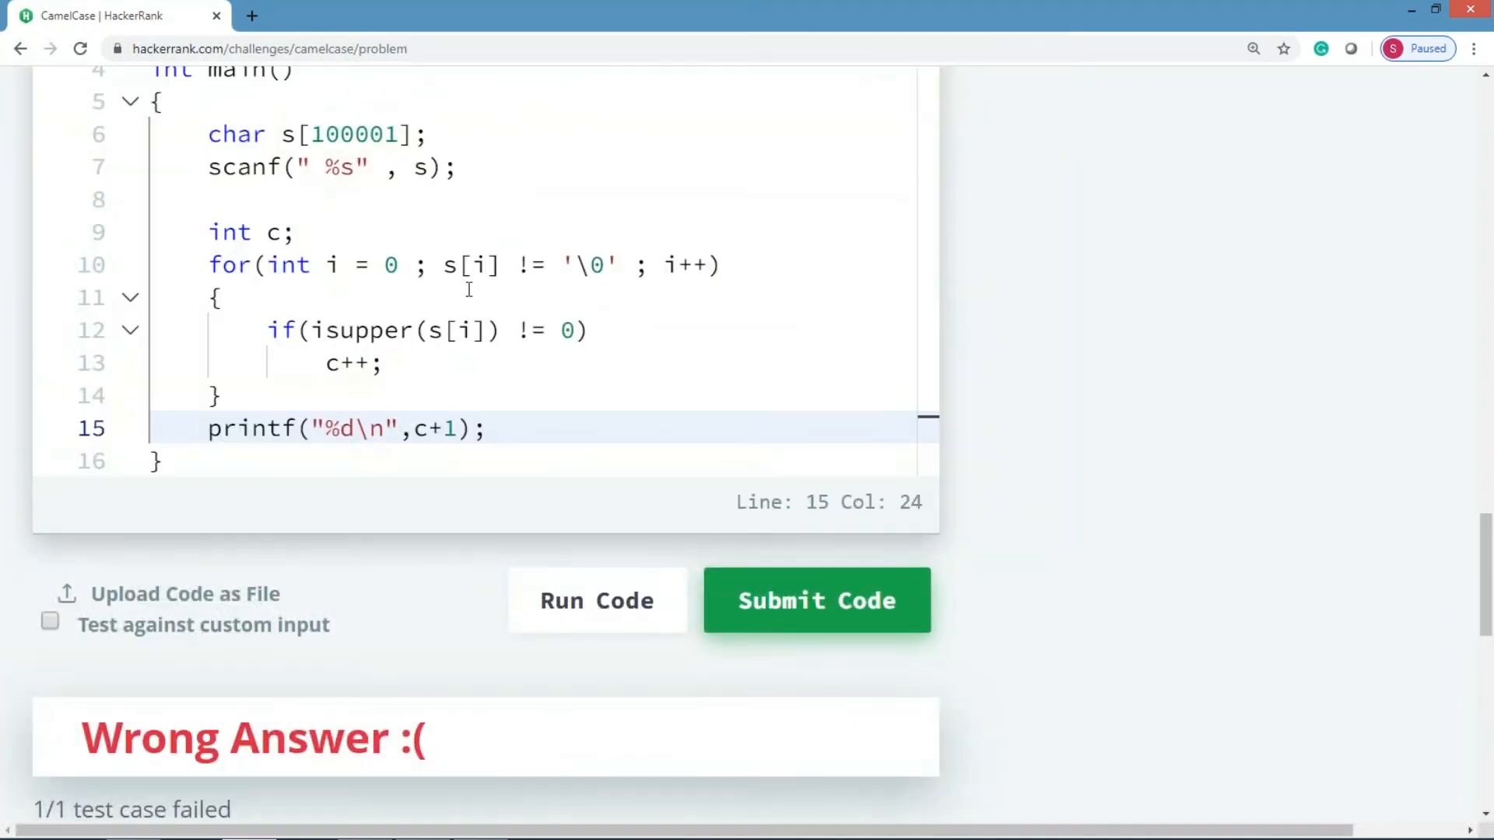
Initialise c to 0 on line 9 and rerun; the sample test now prints 5
{"action": "left_click", "coordinate": [288, 233]}
{"action": "type", "text": "= "}
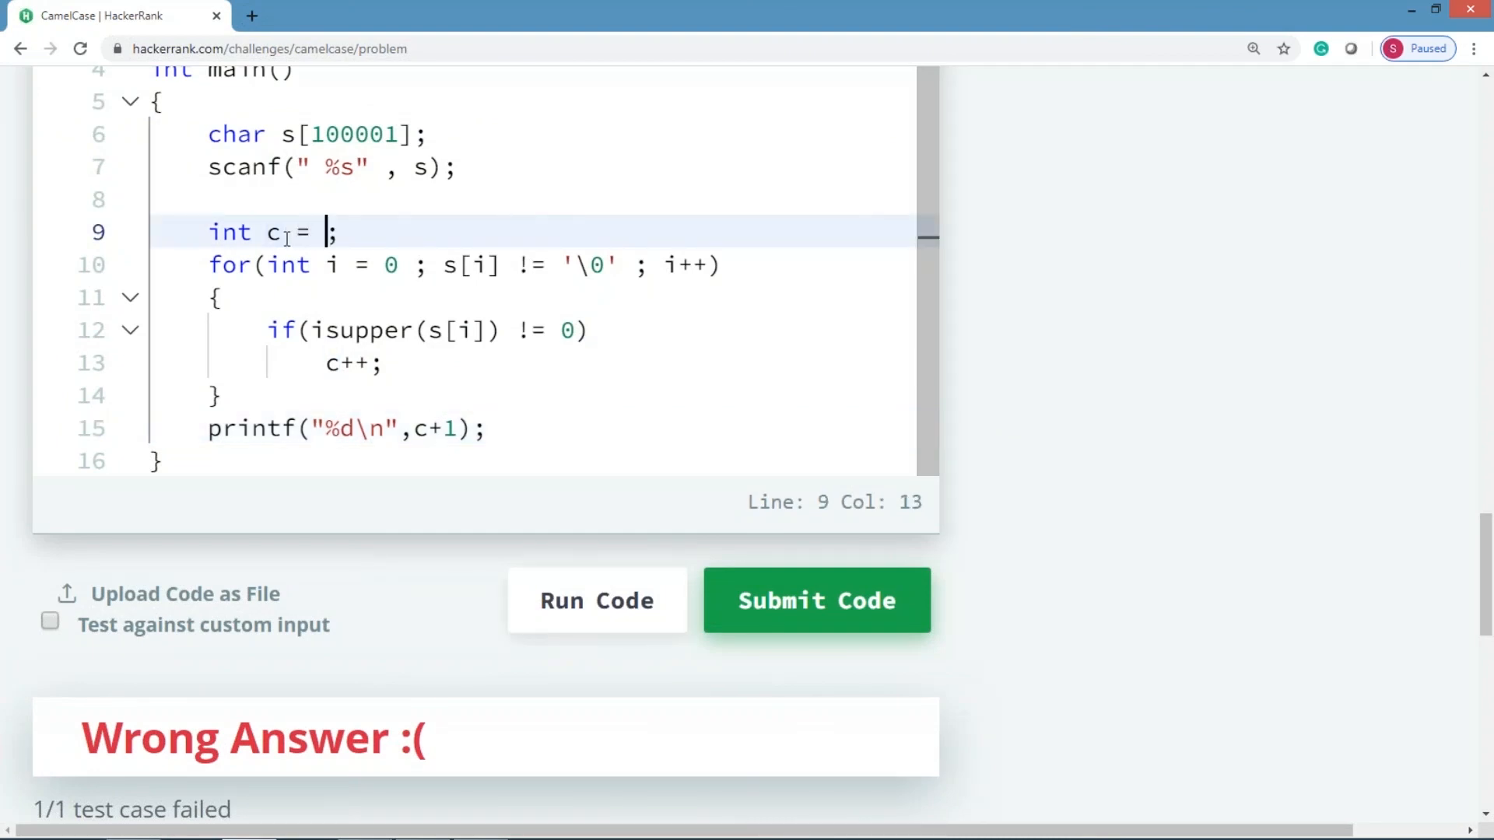
{"action": "type", "text": "0"}
{"action": "left_click", "coordinate": [576, 613]}
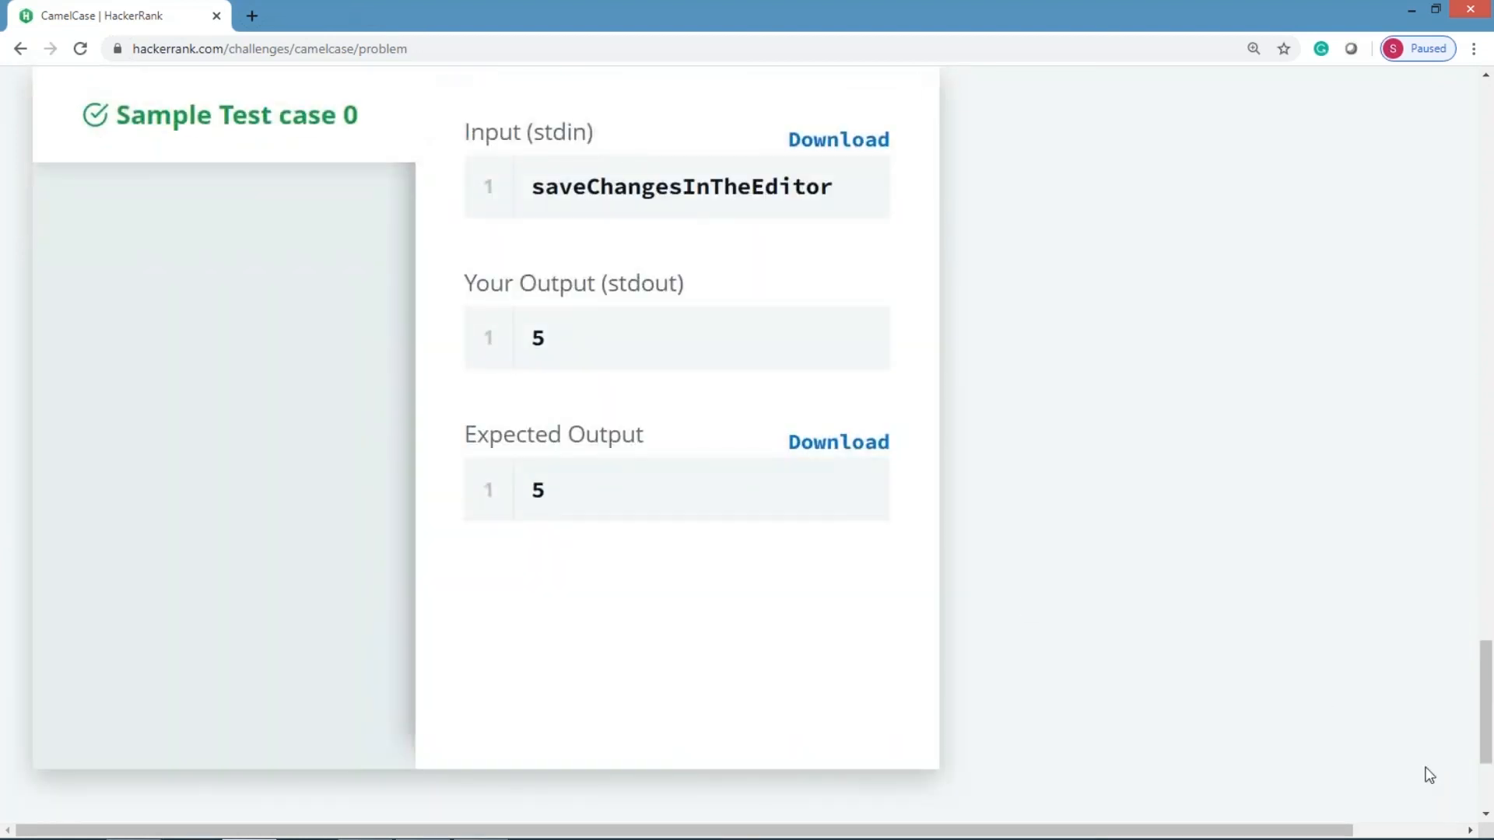
{"action": "left_click_drag", "start_coordinate": [1485, 700], "coordinate": [1486, 573]}
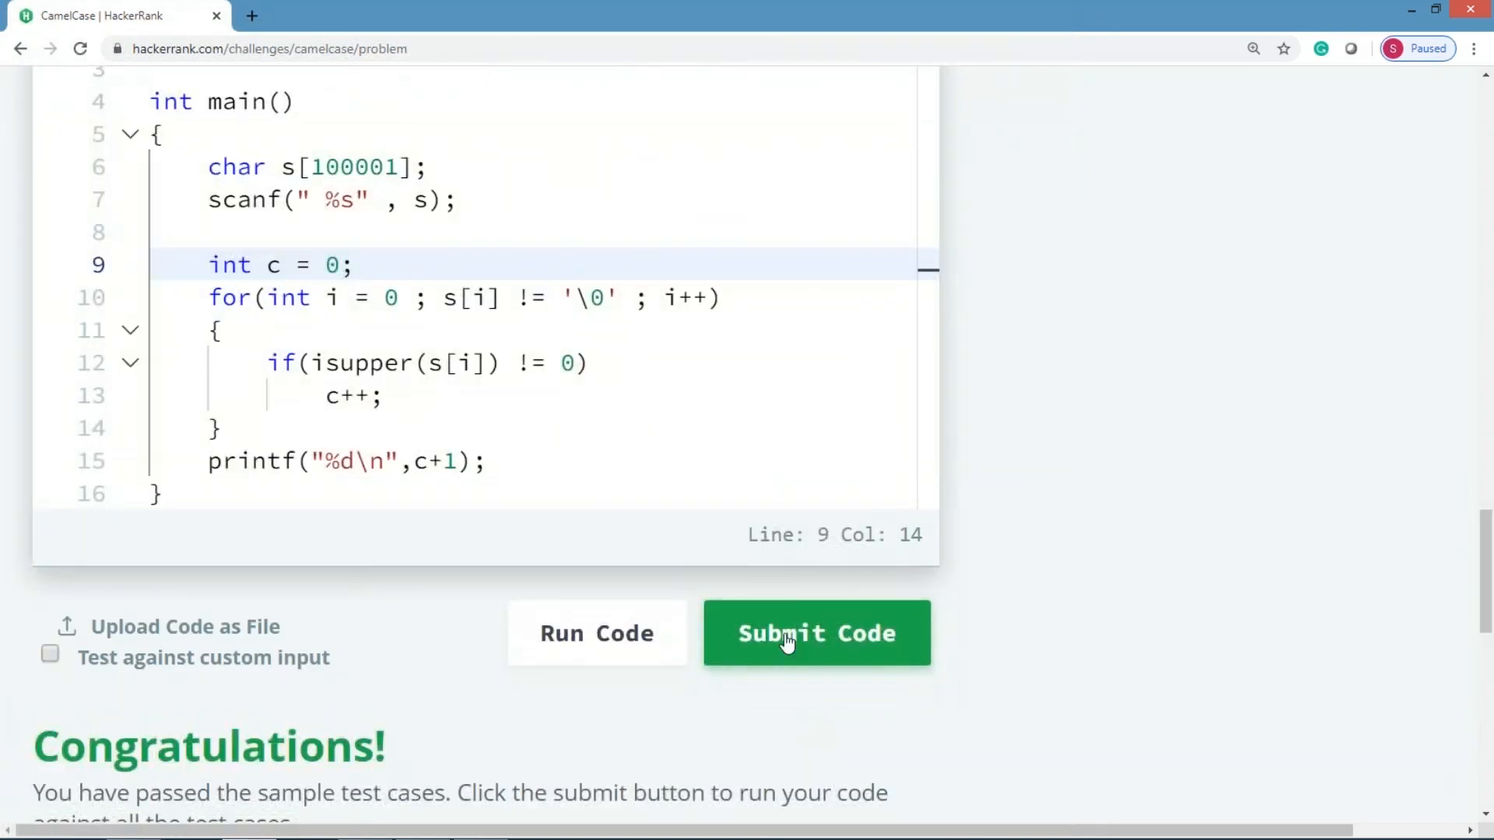
Submit the solution, passing every CamelCase test case
{"action": "left_click", "coordinate": [789, 639]}
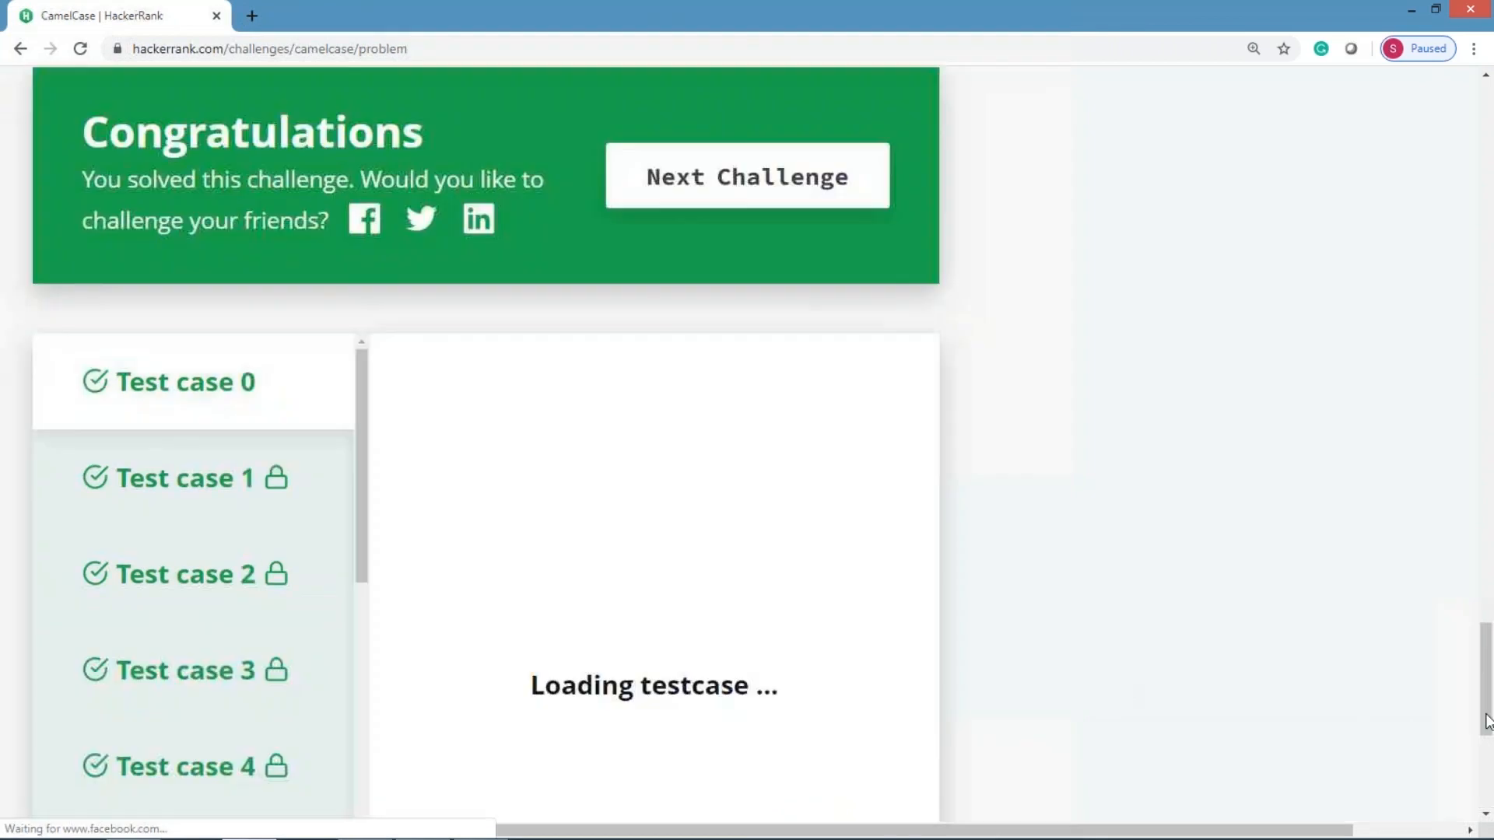
{"action": "left_click_drag", "start_coordinate": [1485, 720], "coordinate": [1484, 604]}
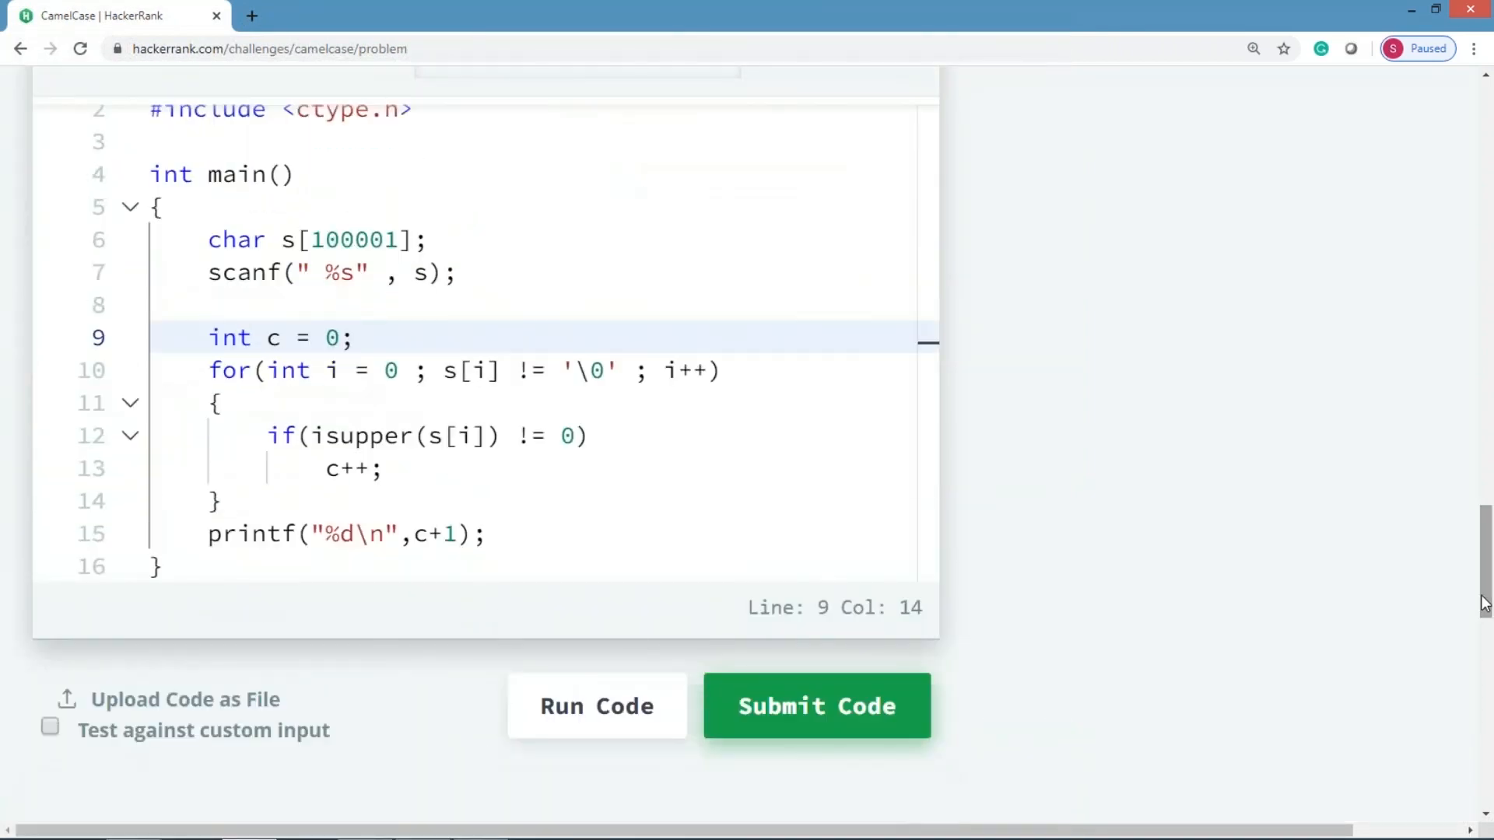